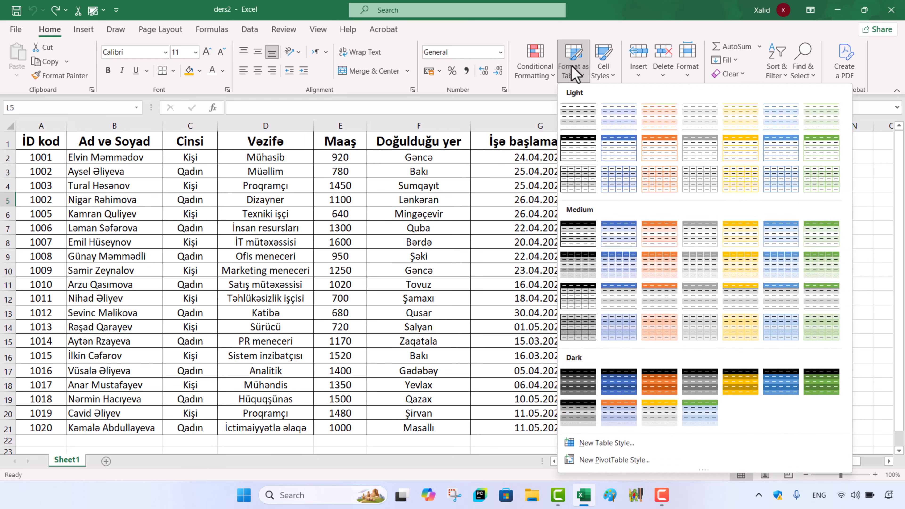
click(379, 227)
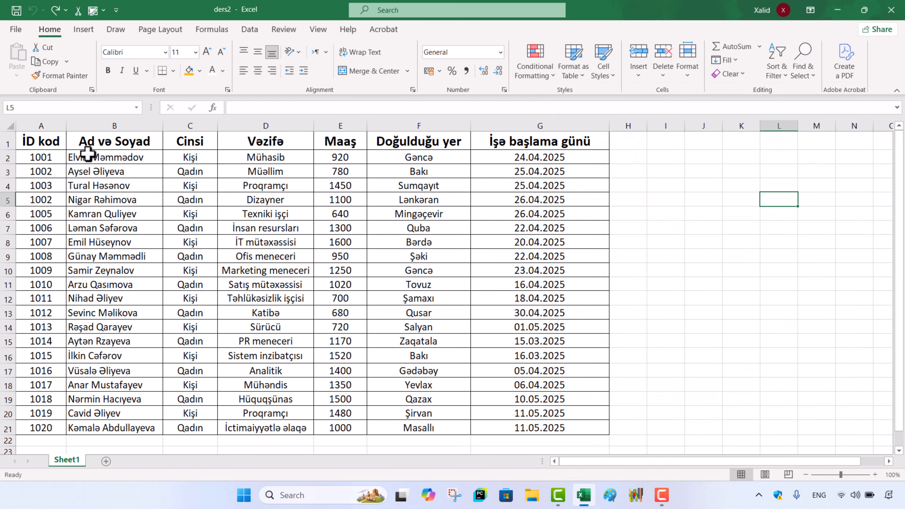
drag(41, 141, 548, 410)
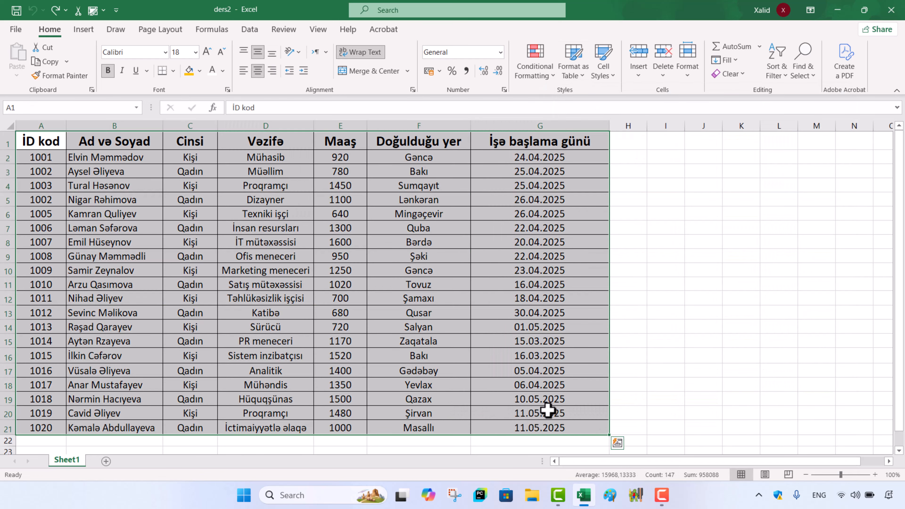
click(709, 399)
click(602, 69)
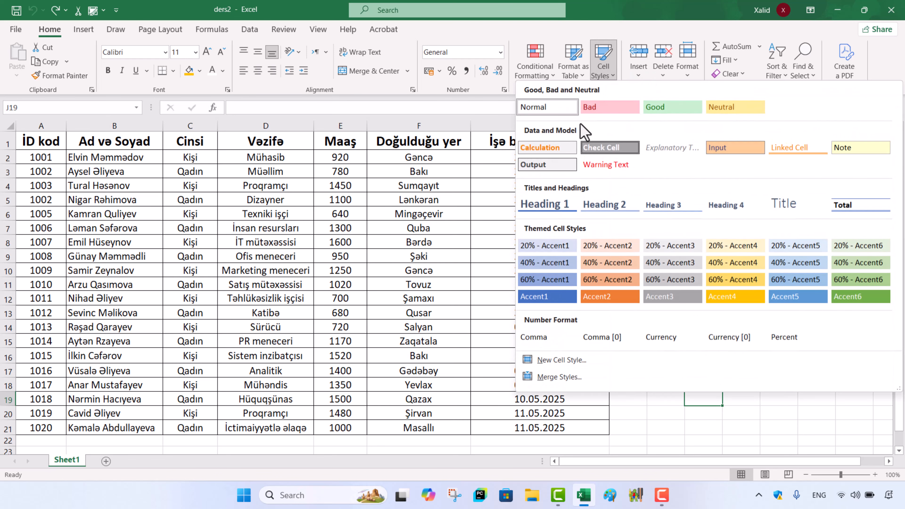
click(403, 192)
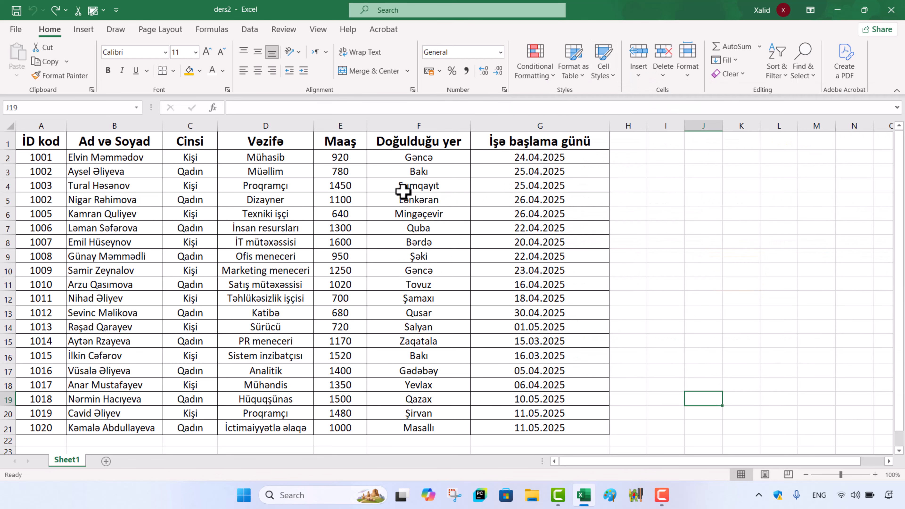
- Fill the first salary cell, E2, with orange and set its font colour to white
click(340, 153)
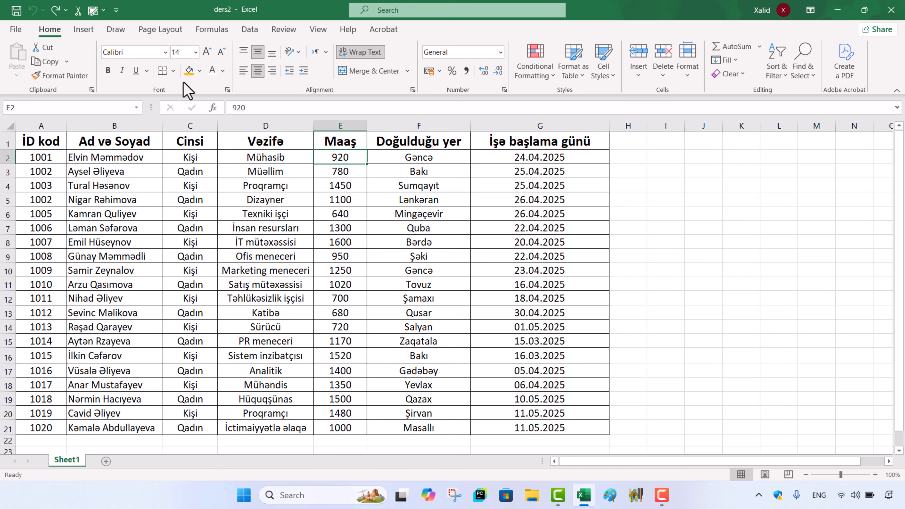
click(200, 70)
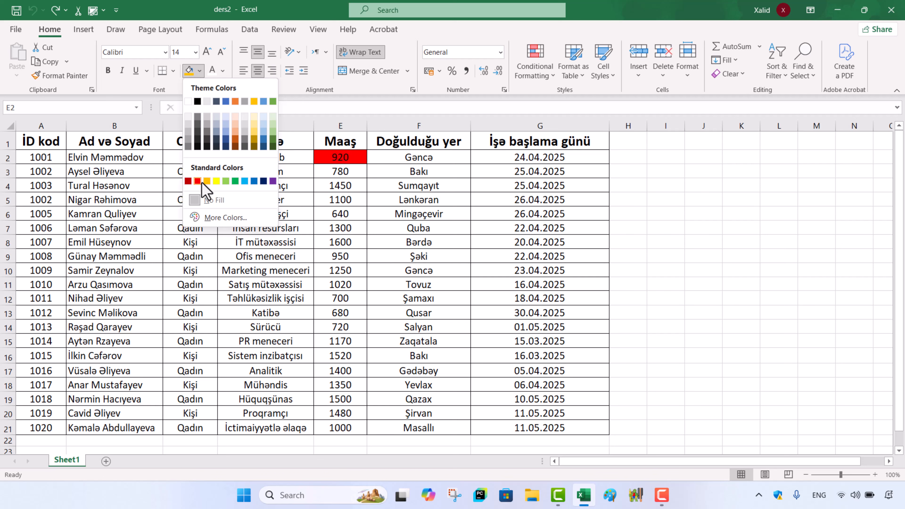
click(207, 181)
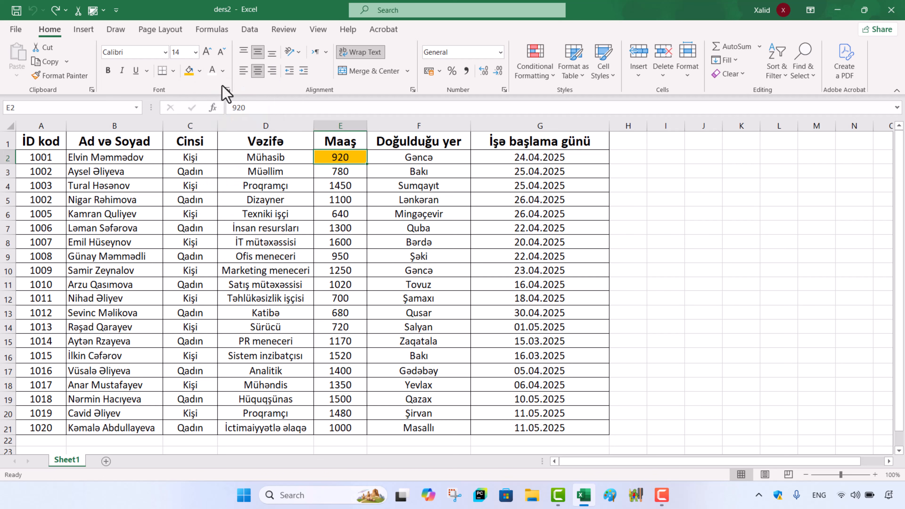
click(223, 71)
click(211, 118)
- Undo the fill and font colour changes made to cell E2
click(606, 72)
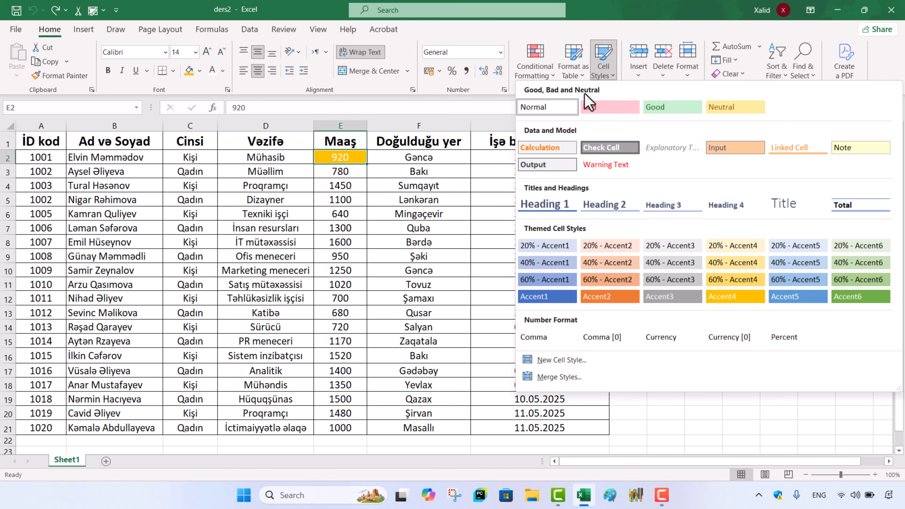
click(279, 170)
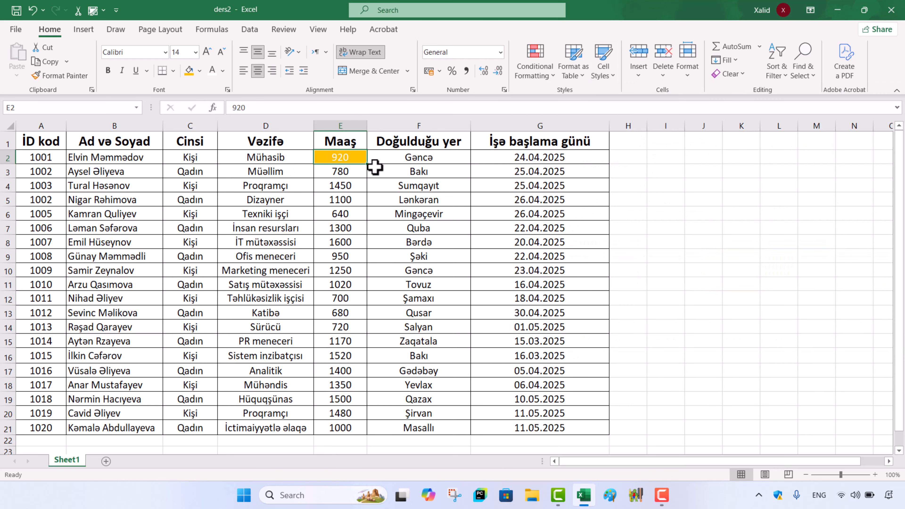
key(ctrl+z)
key(ctrl+z)
click(602, 66)
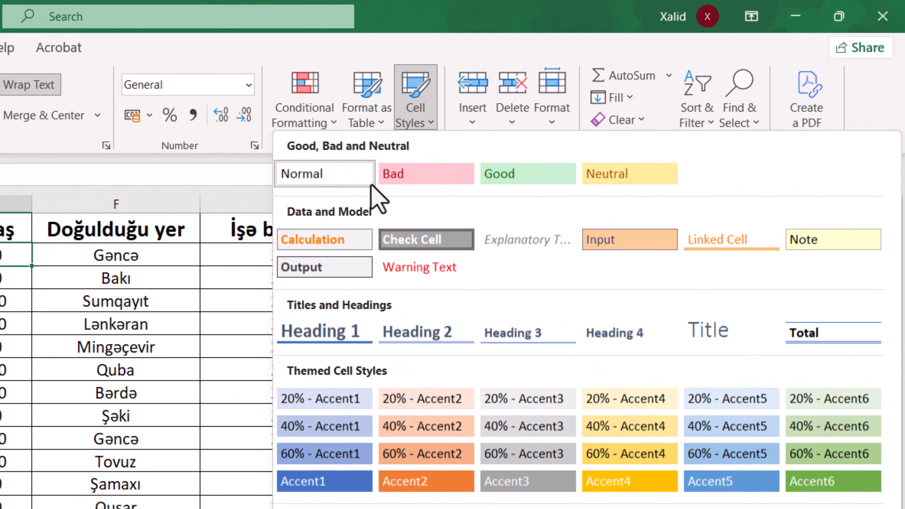
click(119, 360)
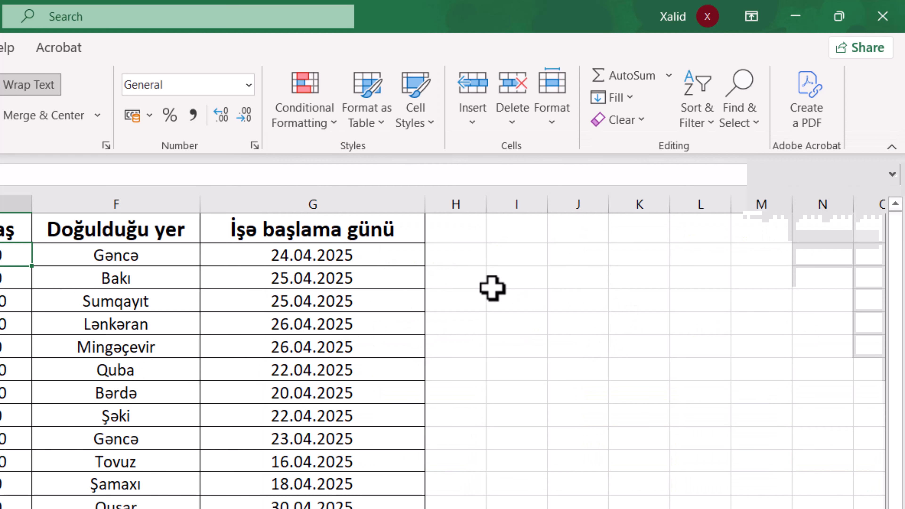
- Enter the sample values 55, -55 and 0 in cells H3, H4 and H5 beside the table
click(460, 274)
text(55)
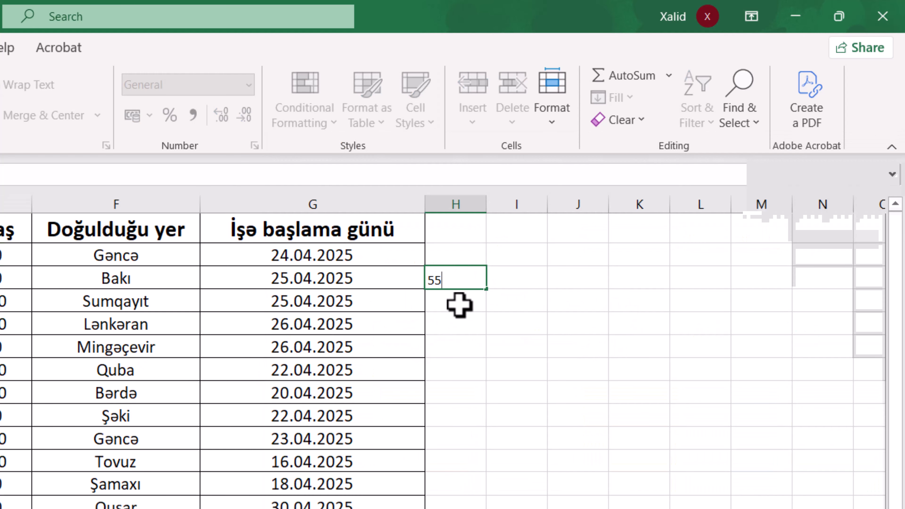
key(Return)
text(-55)
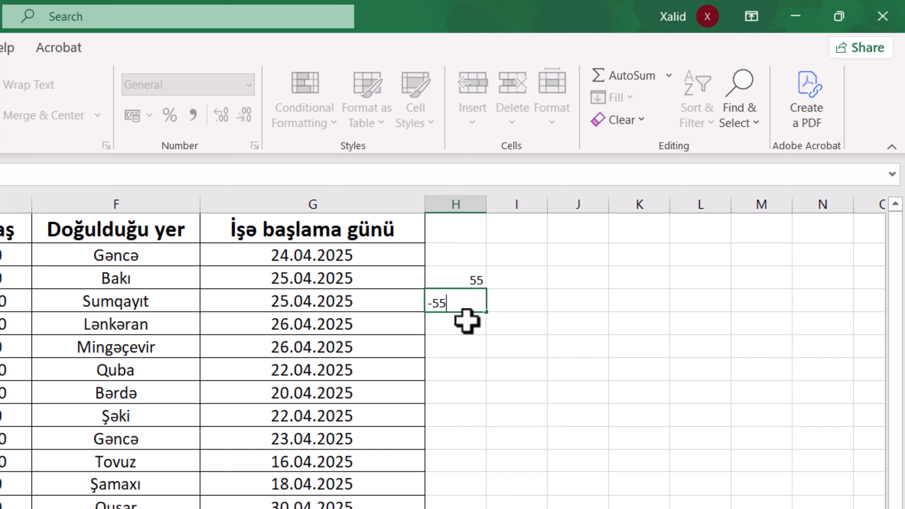
key(Return)
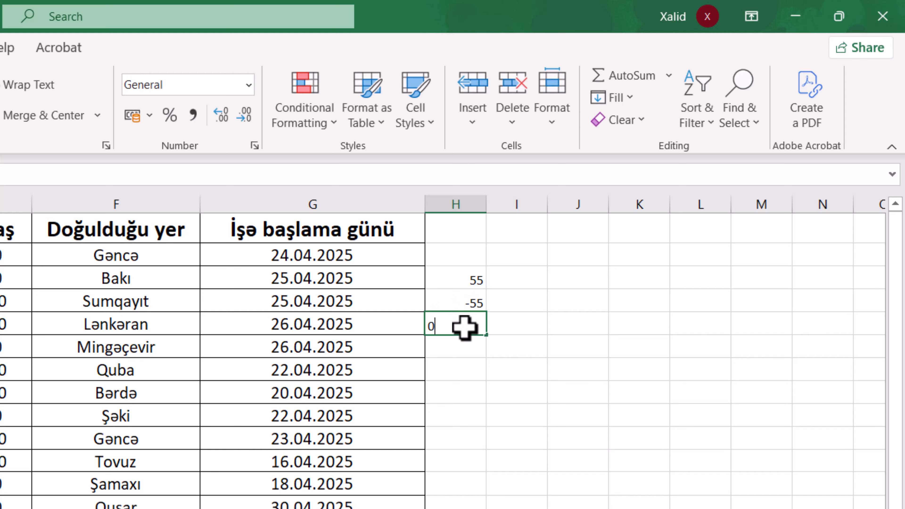
text(0)
click(638, 390)
- Apply the Bad cell style to the -55 in H4 and the Good cell style to the 55 in H3
click(470, 302)
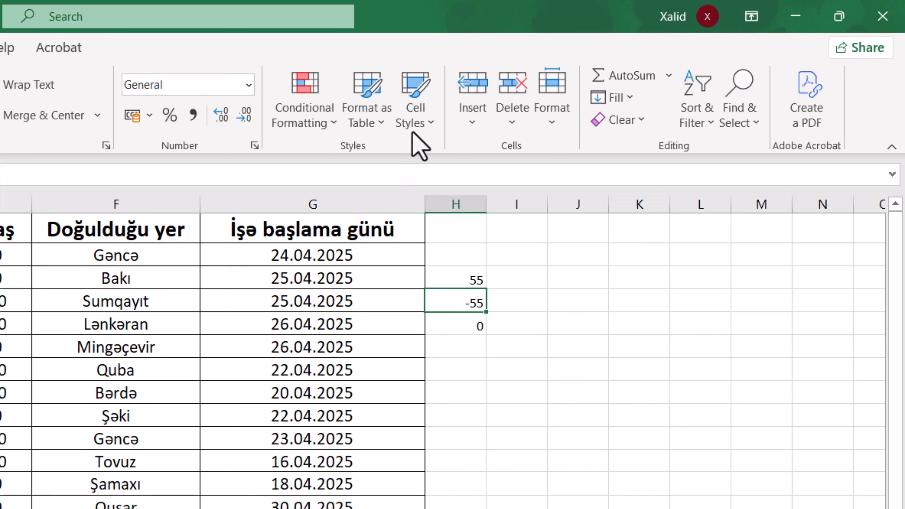
click(413, 128)
click(430, 175)
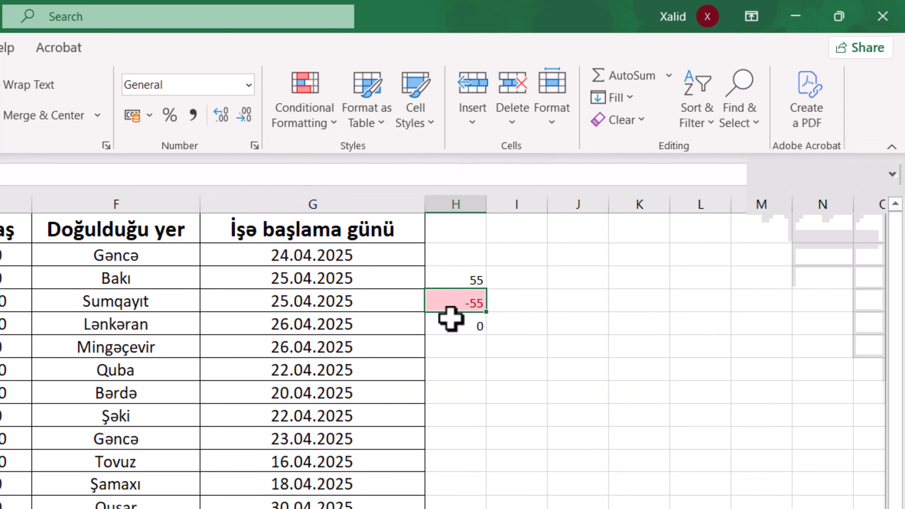
click(473, 279)
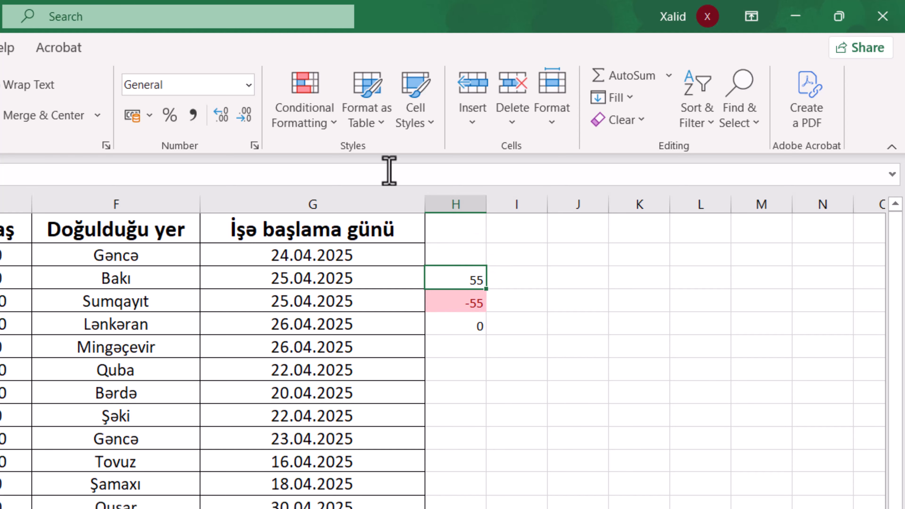
click(417, 123)
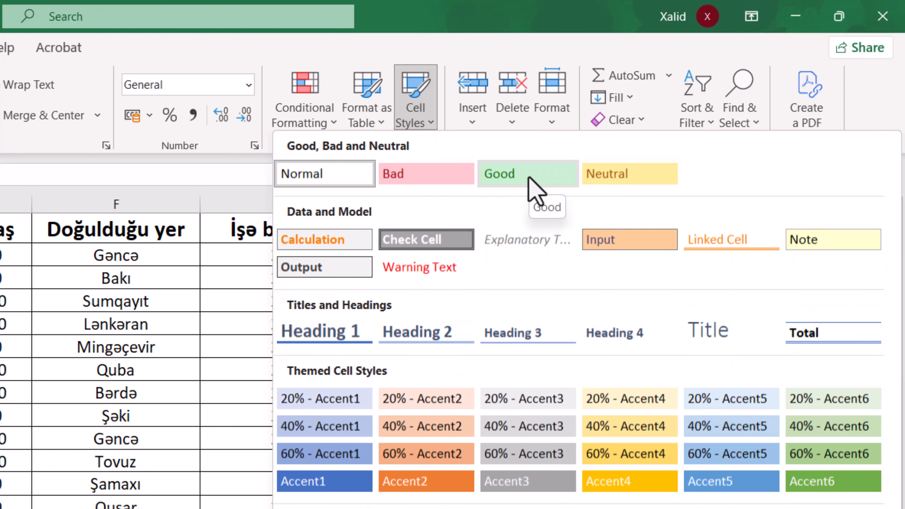
click(531, 183)
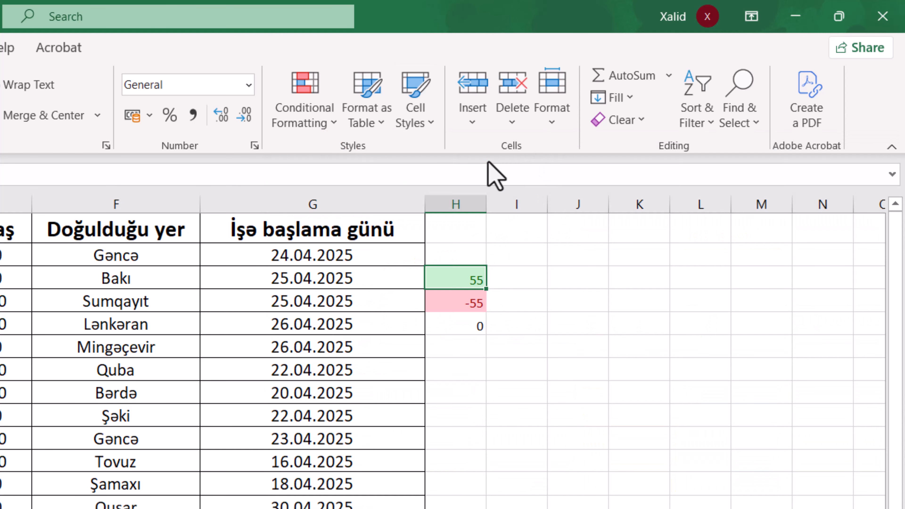
- Apply the Neutral cell style to the 0 in H5
click(476, 325)
click(415, 110)
click(621, 180)
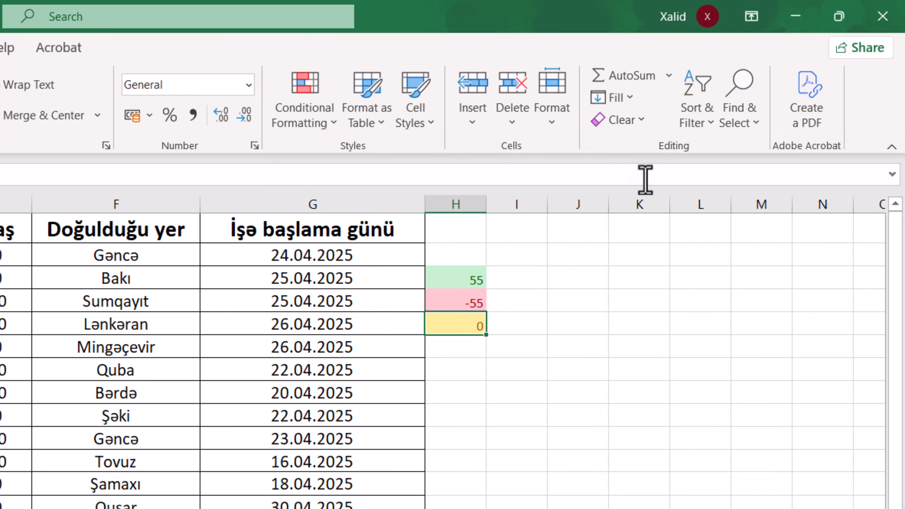
- Examine the available cell styles, previewing them on the header row A1:G1 and on the range E2:G11 without applying any
click(421, 125)
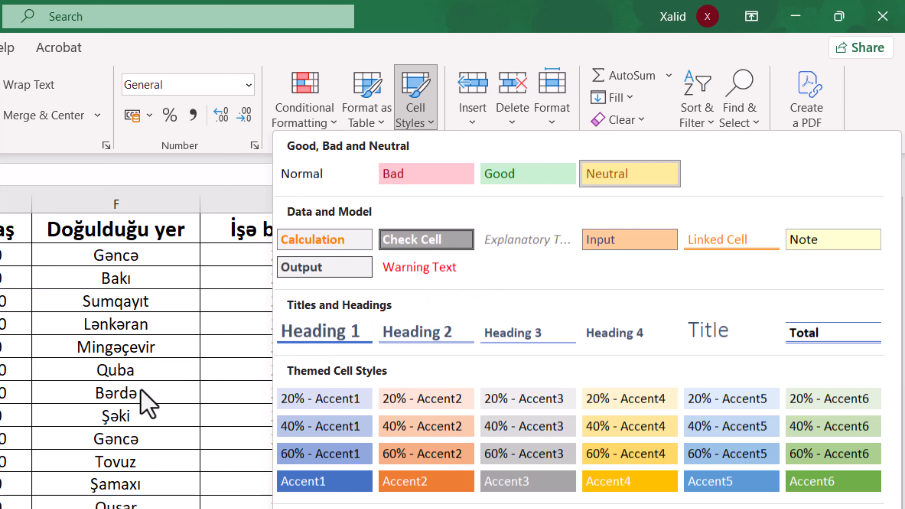
click(110, 317)
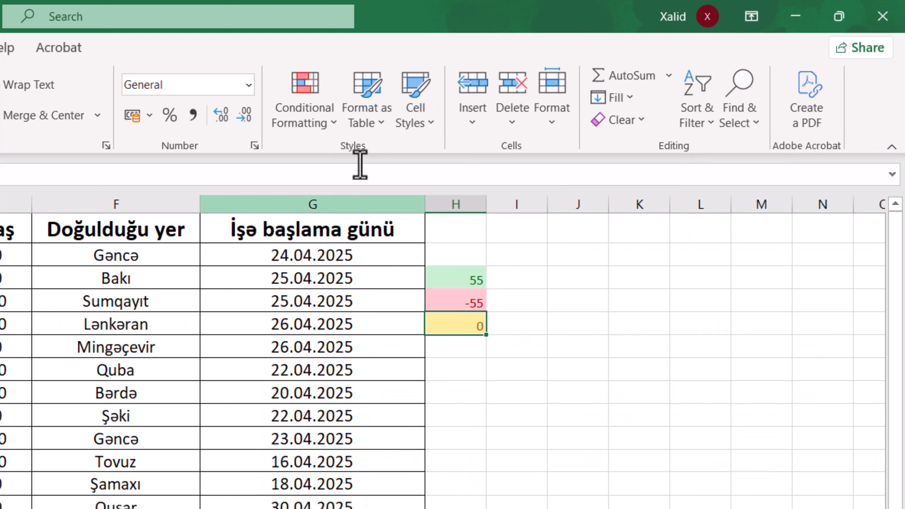
click(421, 121)
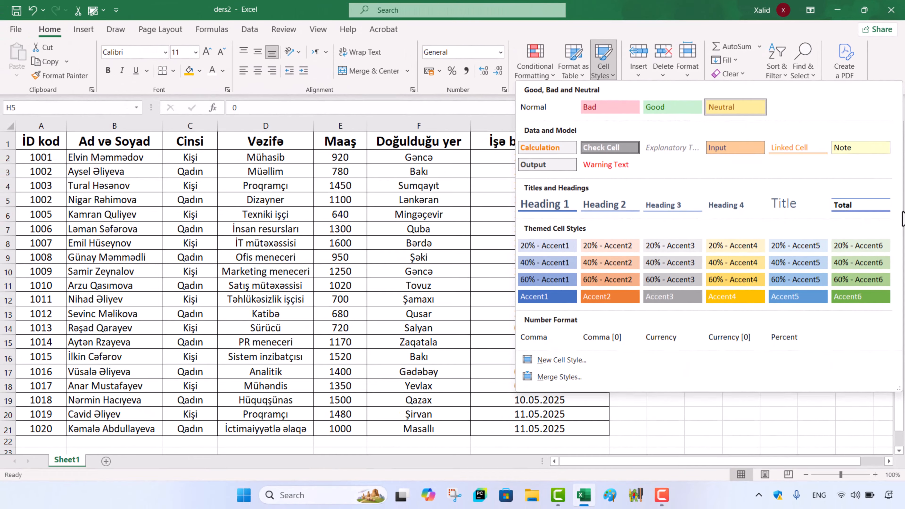
click(287, 210)
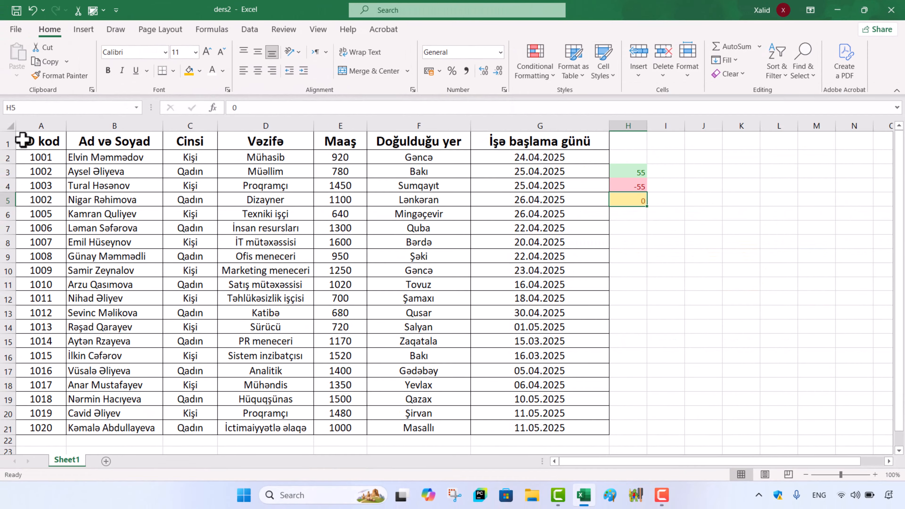
drag(23, 139, 541, 135)
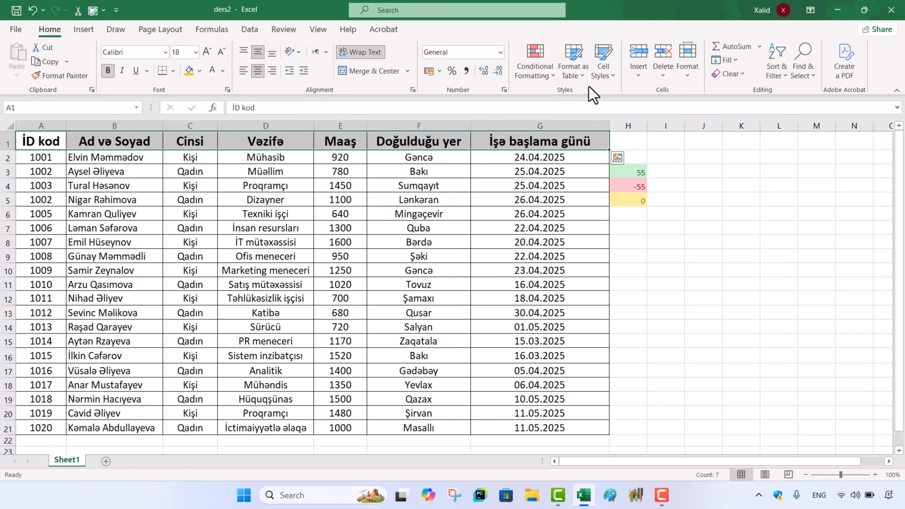
click(603, 66)
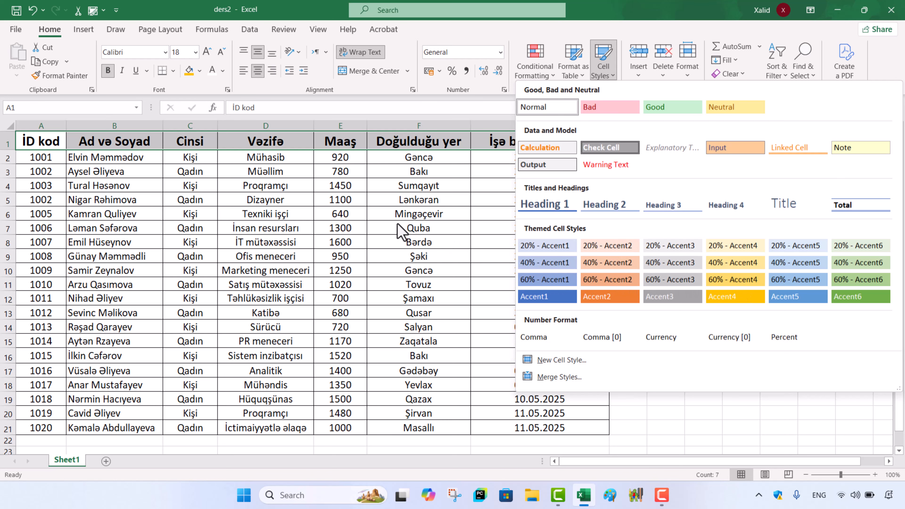
click(357, 210)
drag(356, 159, 540, 284)
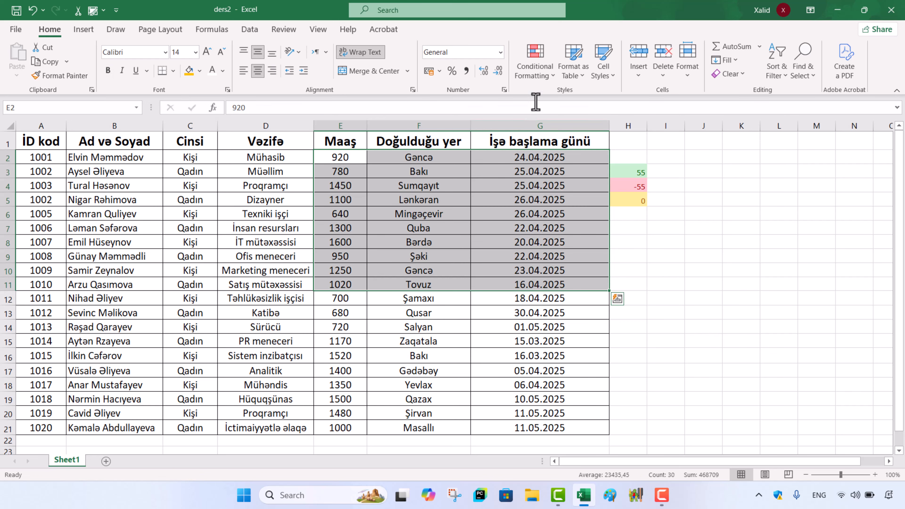
click(606, 70)
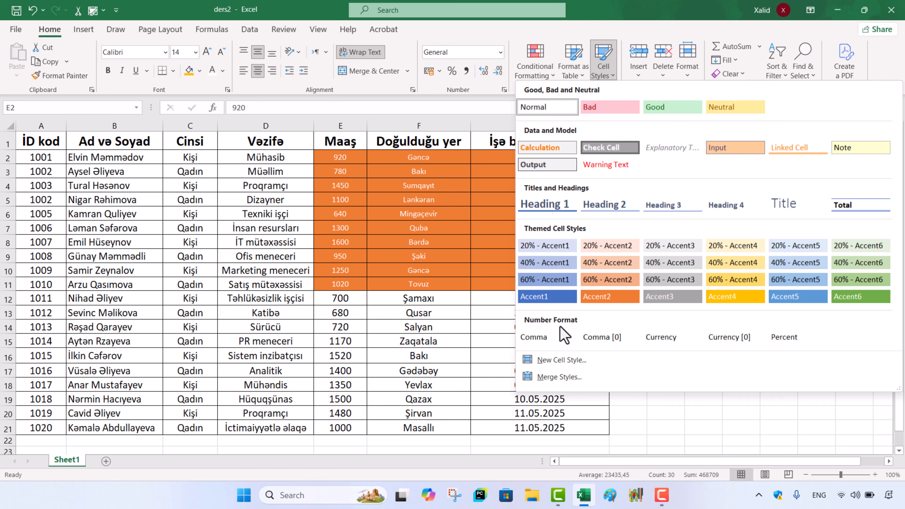
key(Escape)
- Start a new custom cell style based on the salary values in E2:E21
drag(333, 157, 333, 428)
click(612, 76)
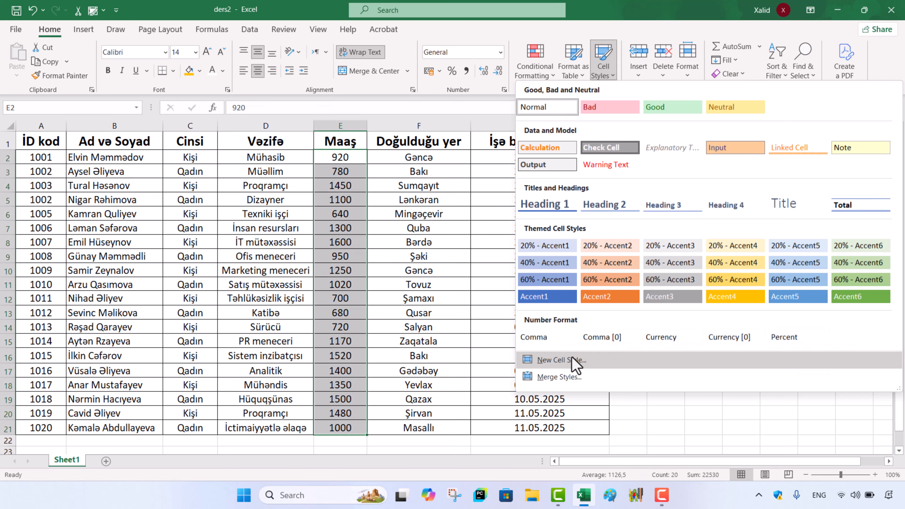
click(586, 367)
drag(509, 103, 657, 134)
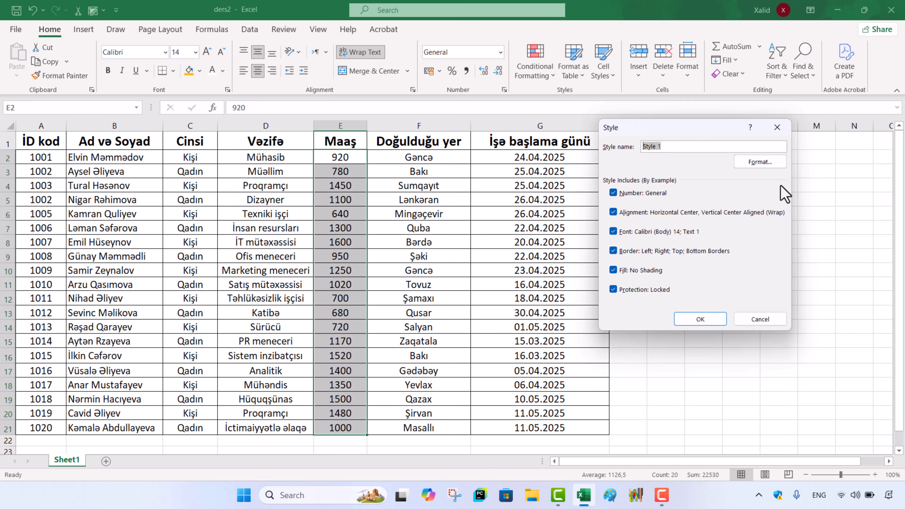
- Give the new cell style a solid orange background fill, keeping its number, alignment, font and border settings
click(762, 163)
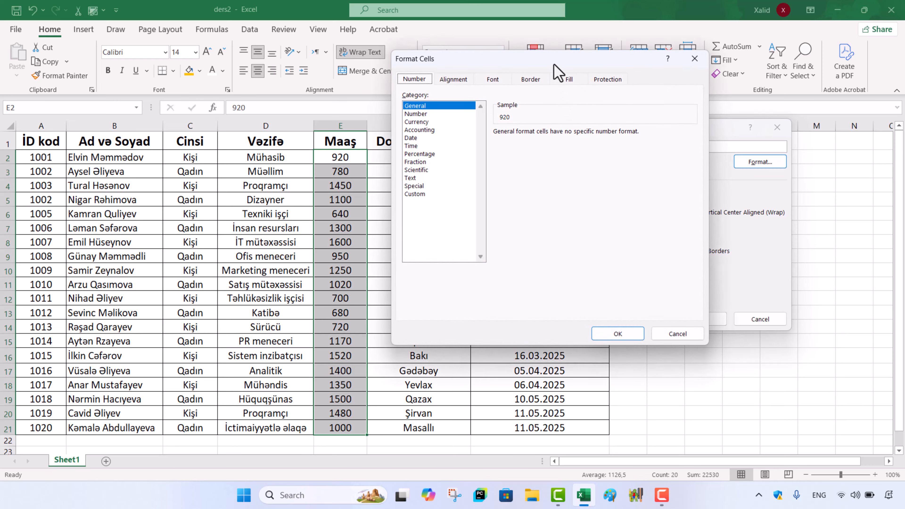
drag(555, 70, 686, 102)
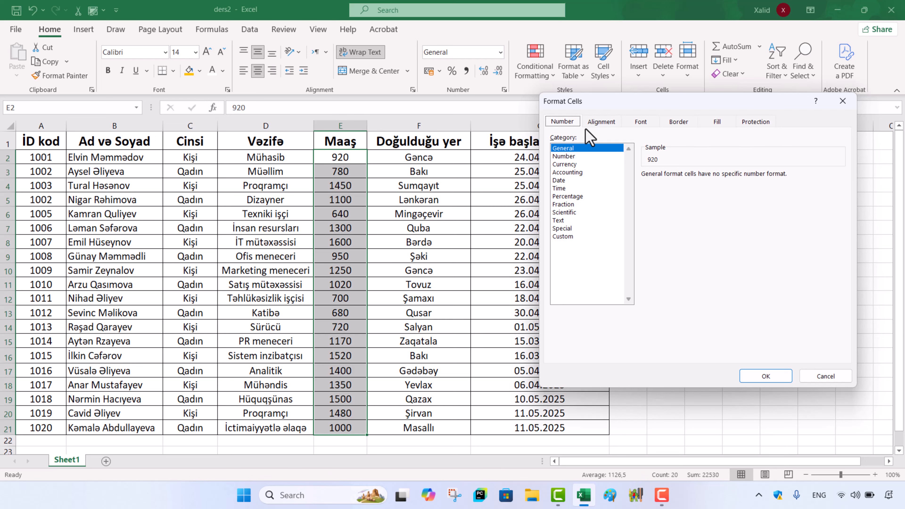
click(601, 123)
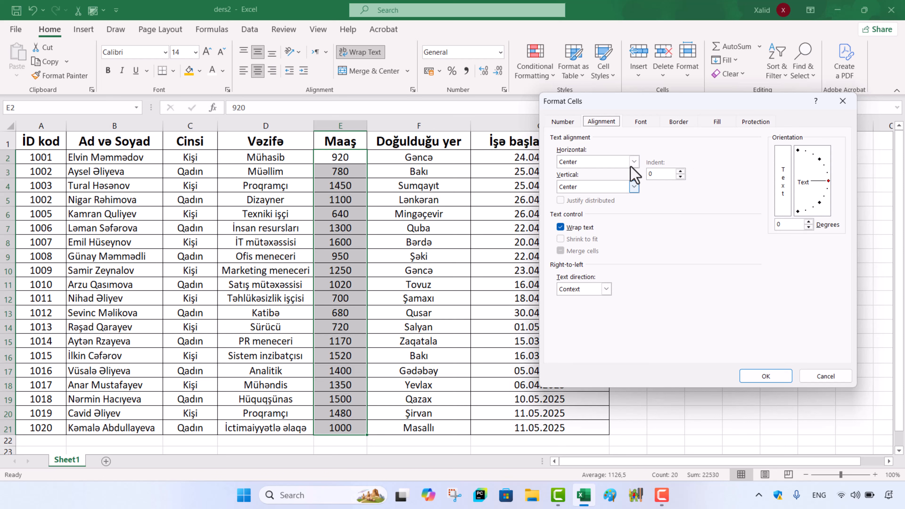
click(642, 124)
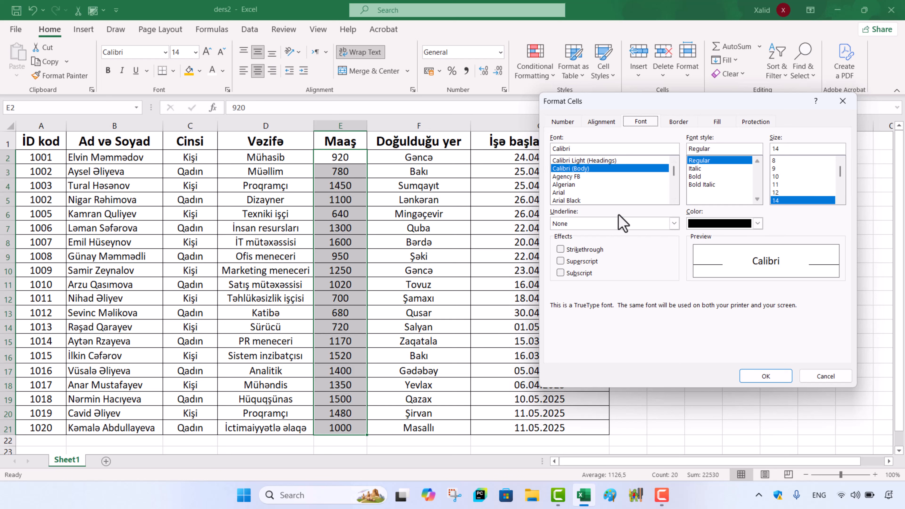
click(679, 123)
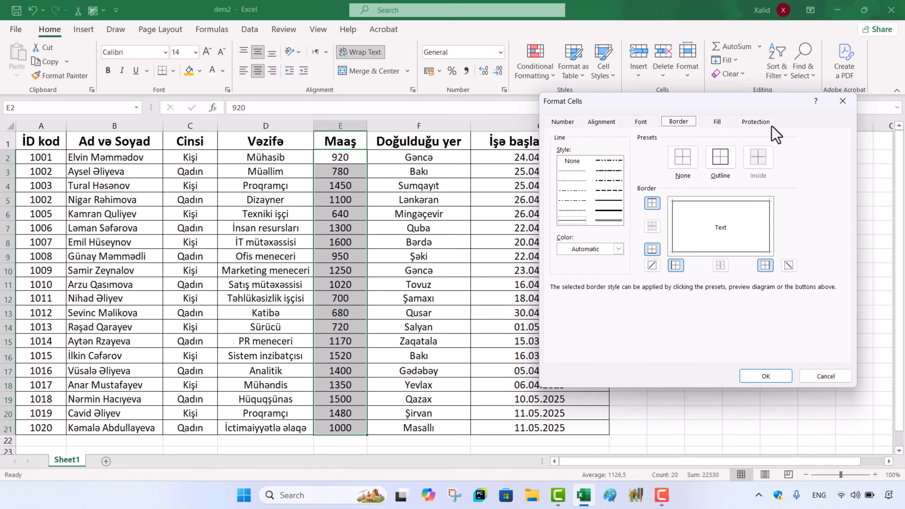
click(717, 123)
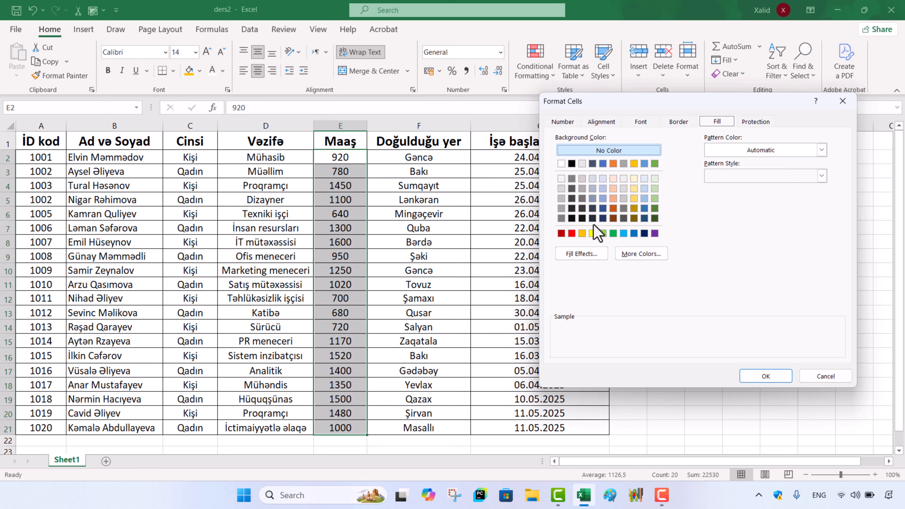
click(581, 234)
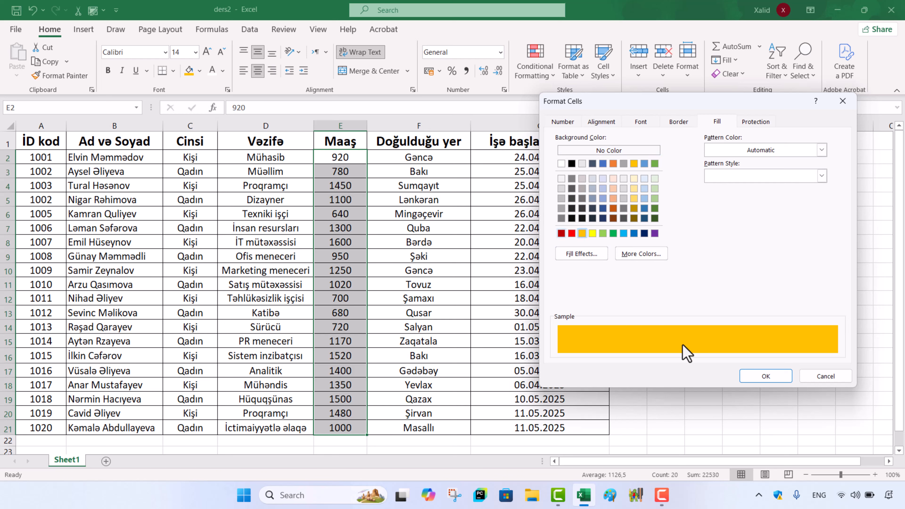
click(769, 376)
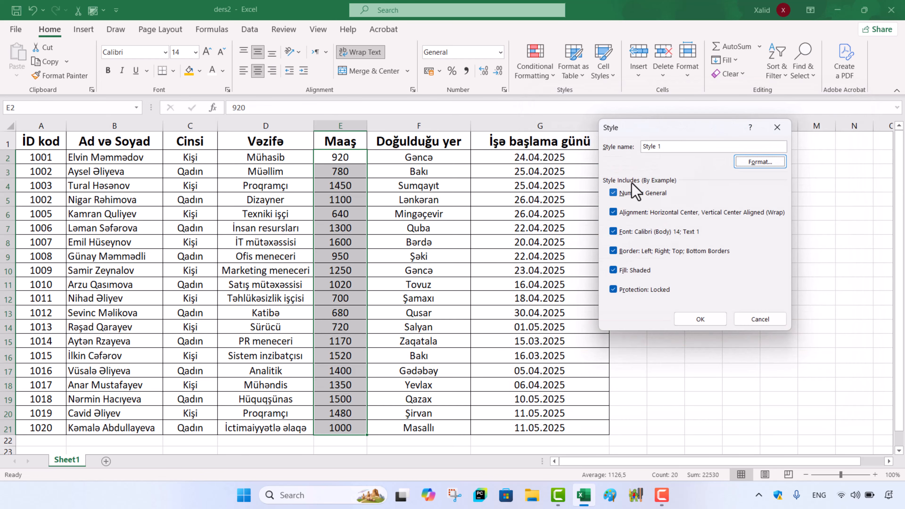
click(759, 162)
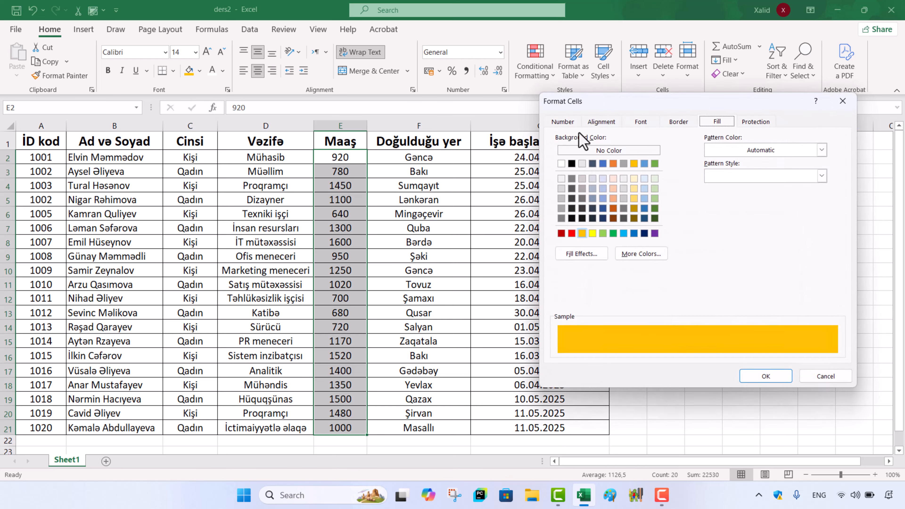
click(842, 102)
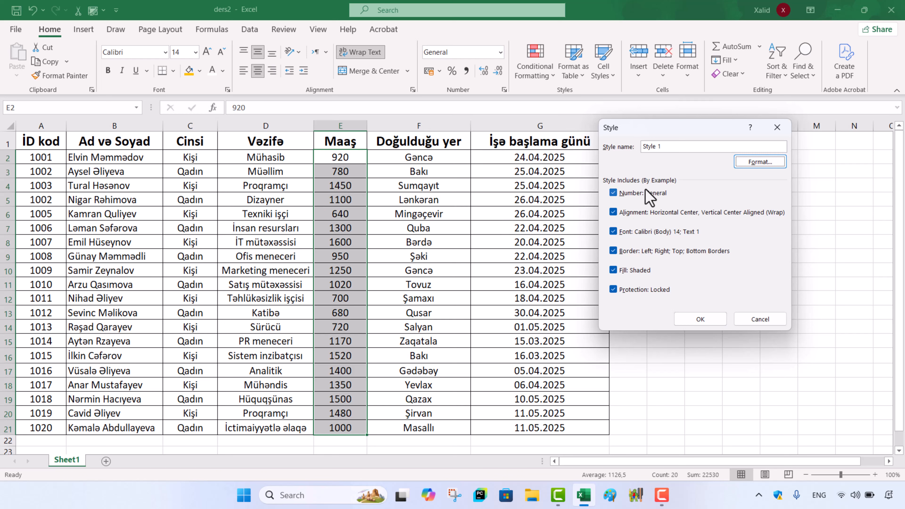
click(759, 164)
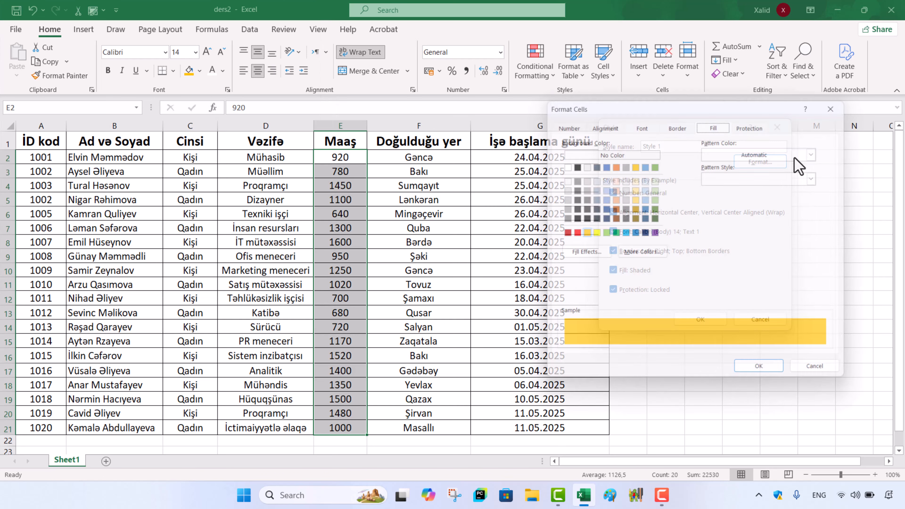
click(843, 97)
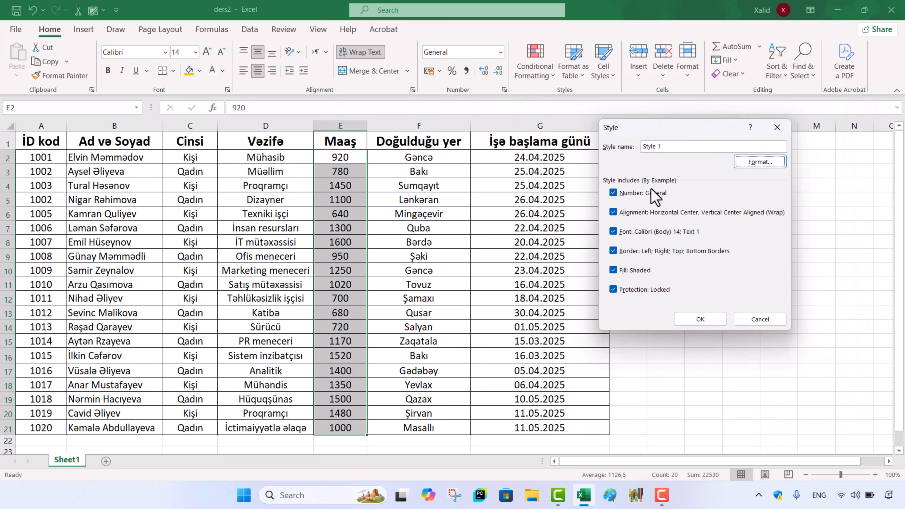
- Exclude the number format from Style 1 and save the custom style
click(627, 202)
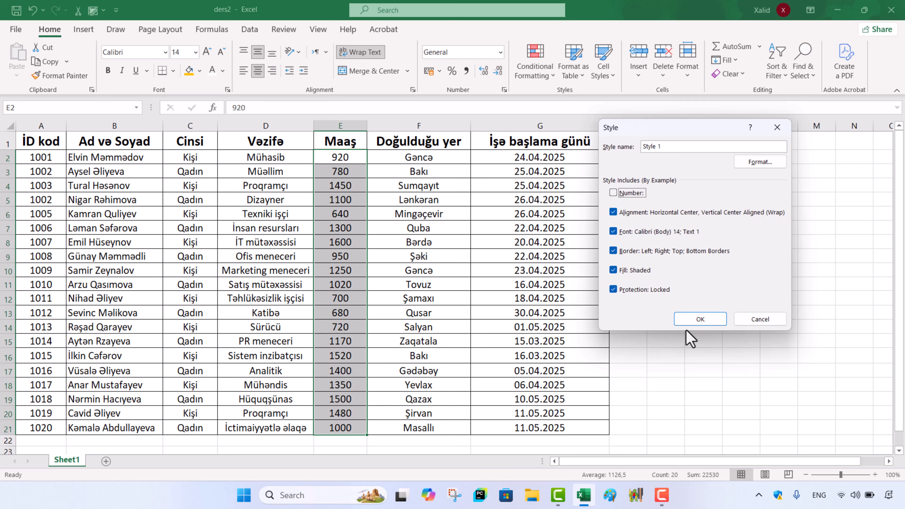
click(699, 318)
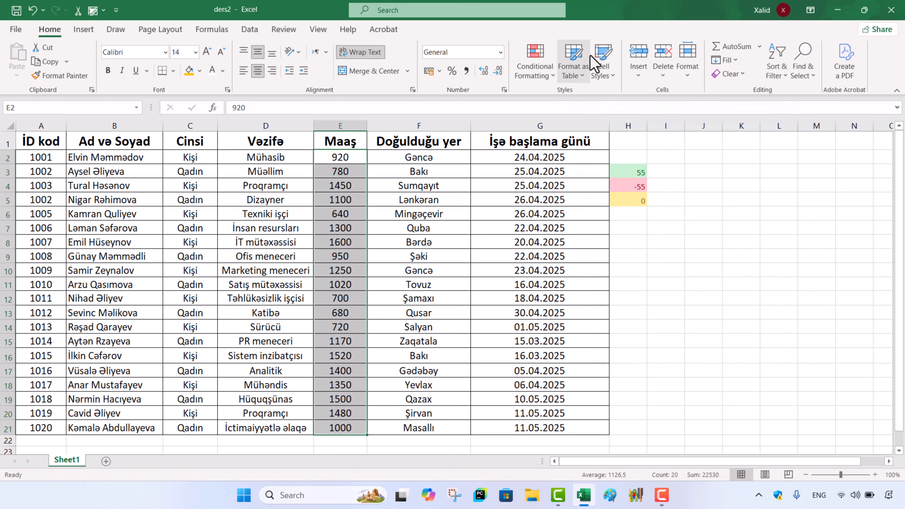
- Try the custom Style 1 on the salary values in E2:E21 and undo it
click(604, 59)
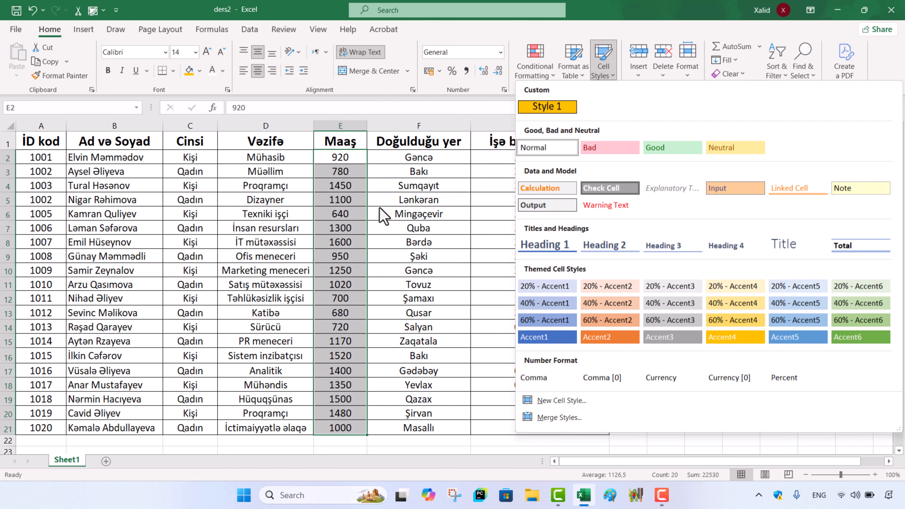
click(573, 107)
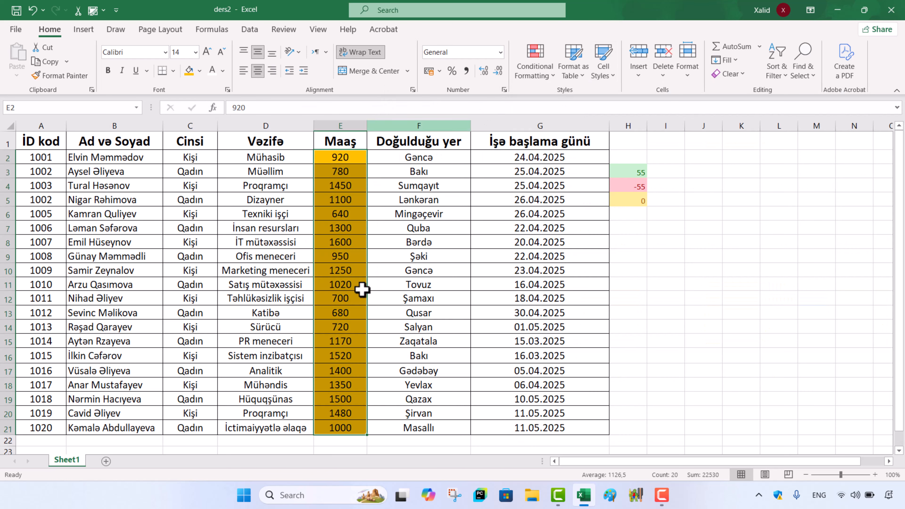
key(ctrl+z)
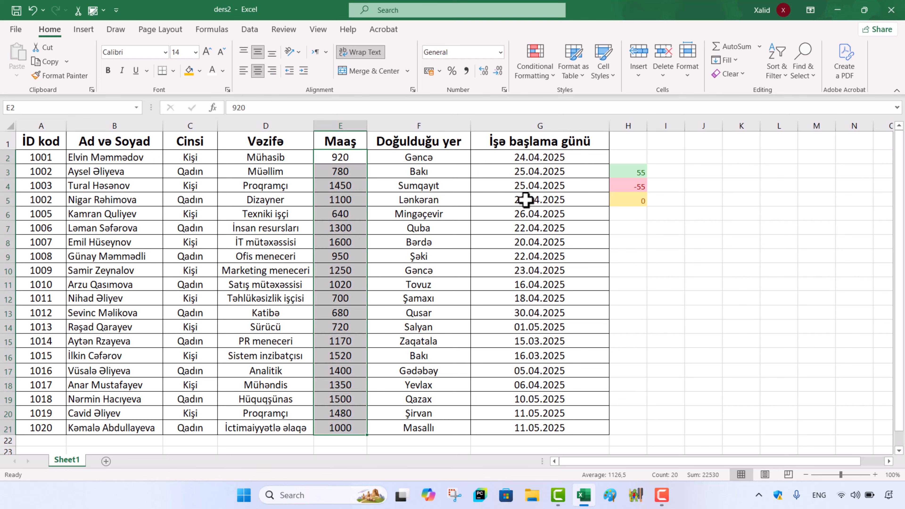
- Create a new blank workbook while keeping ders2 open
click(606, 68)
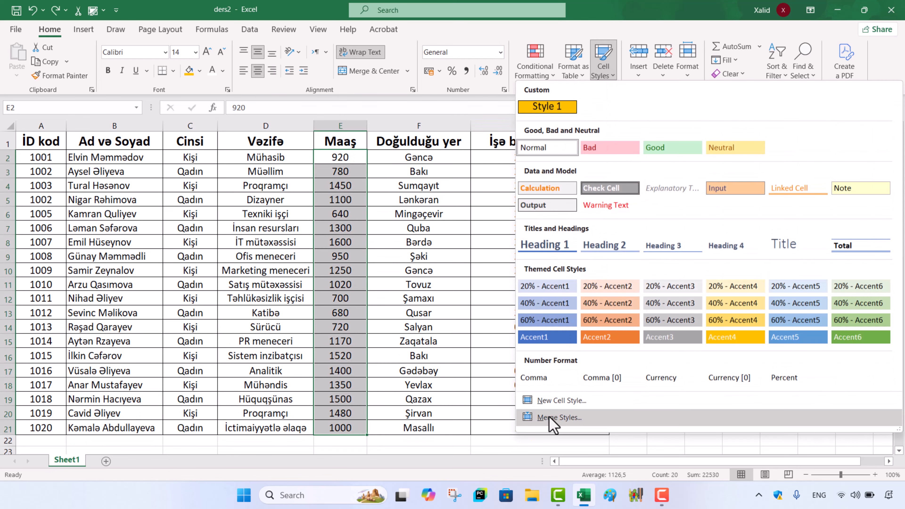
click(384, 274)
click(22, 28)
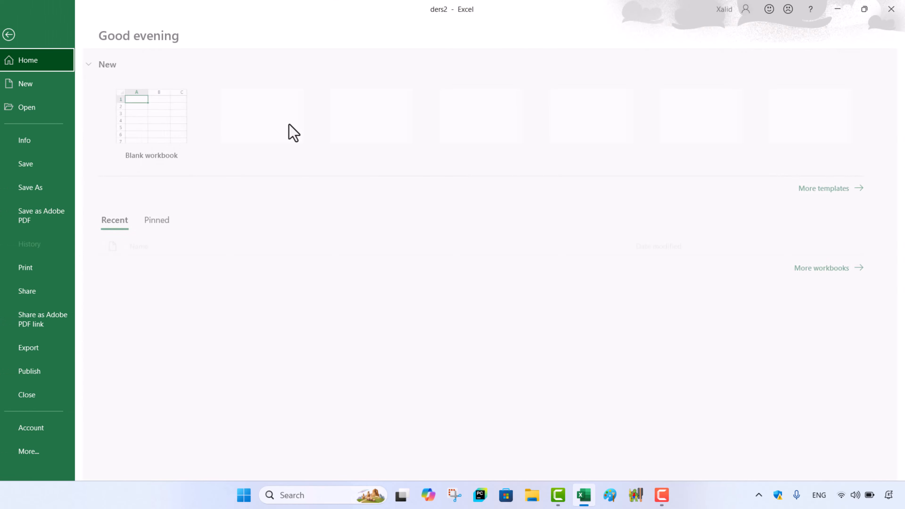
click(162, 130)
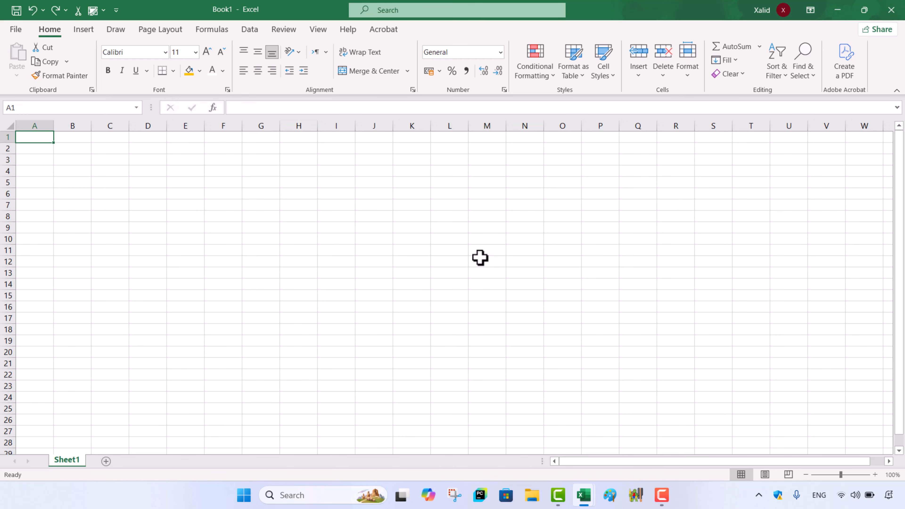
- View the ders2 workbook again and return to the blank workbook Book1
mouse_move(579, 498)
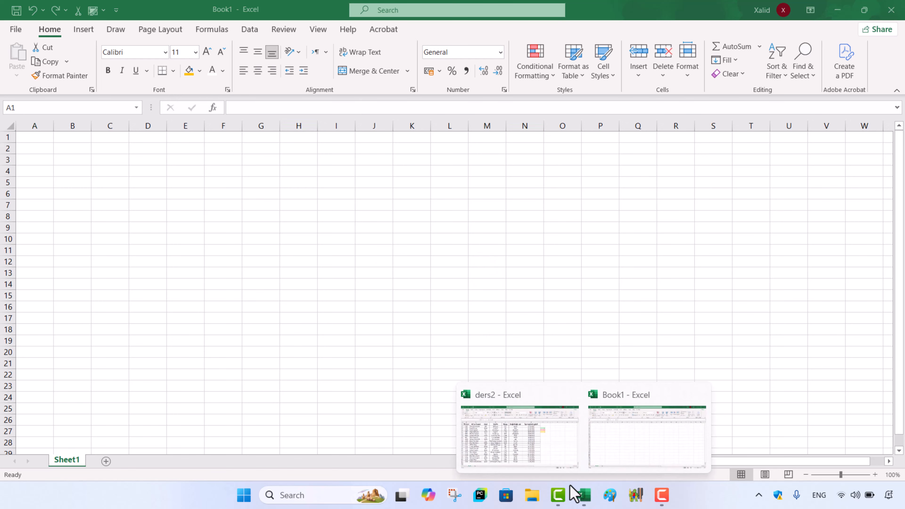
click(529, 453)
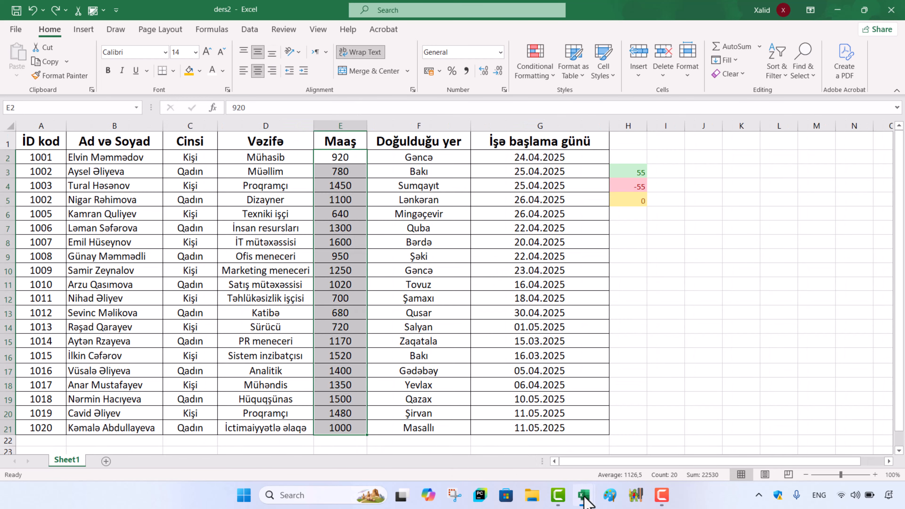
click(634, 457)
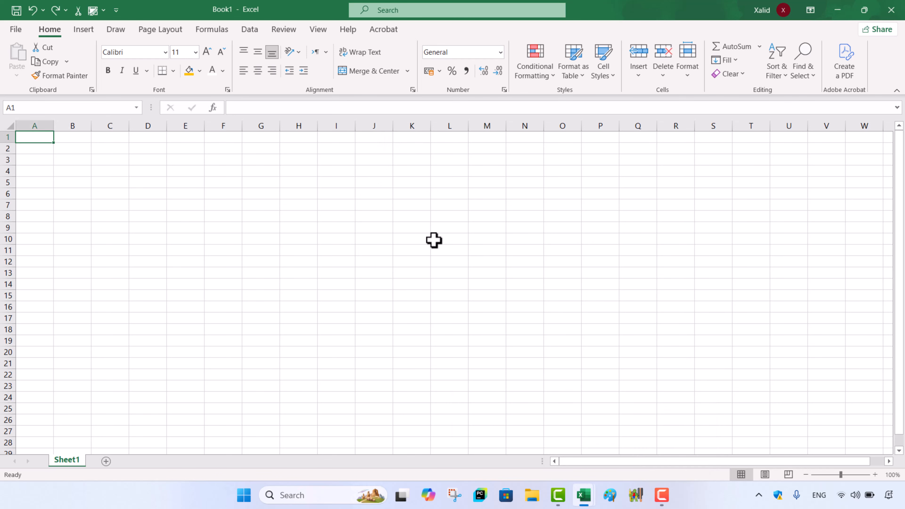
- Merge the cell styles from ders2.xlsx into the blank workbook
click(610, 64)
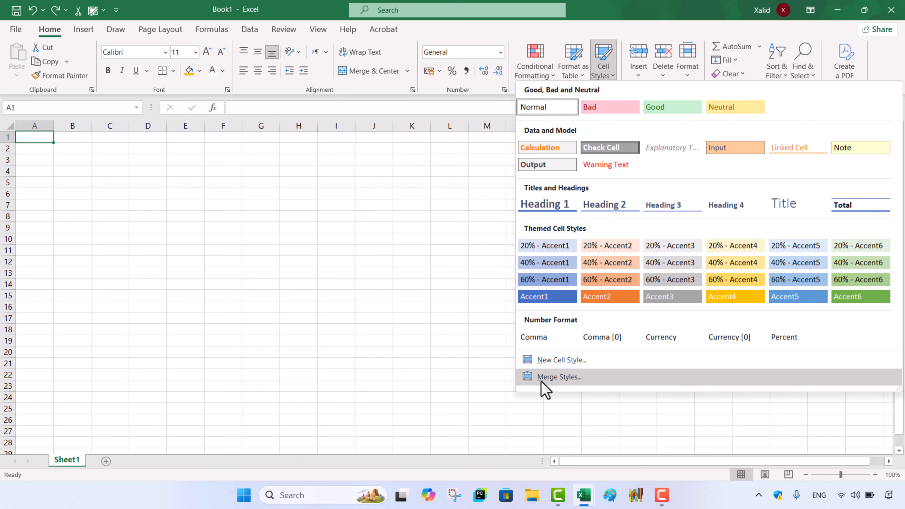
click(571, 380)
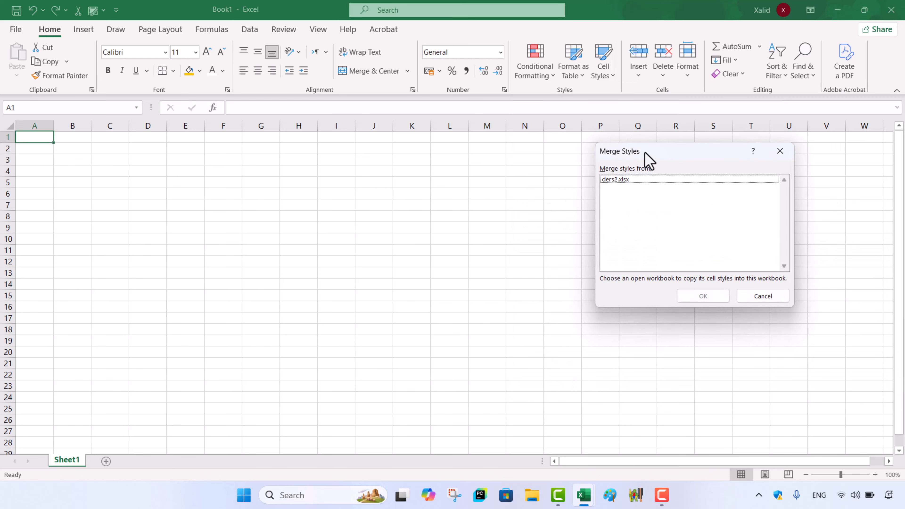
drag(646, 158, 584, 110)
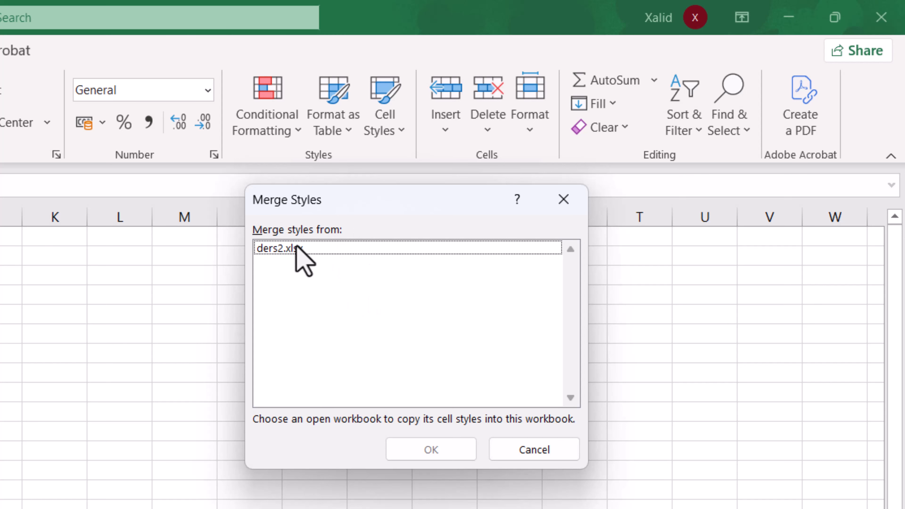
click(281, 248)
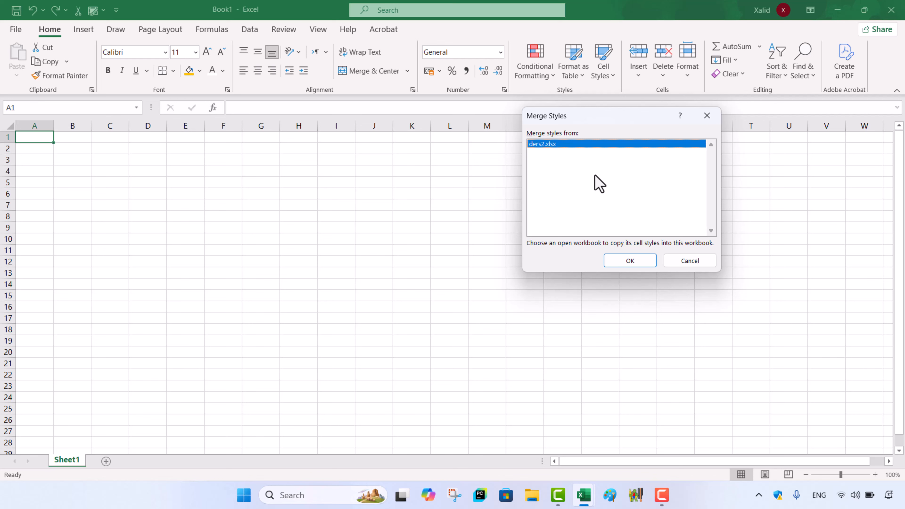
click(631, 263)
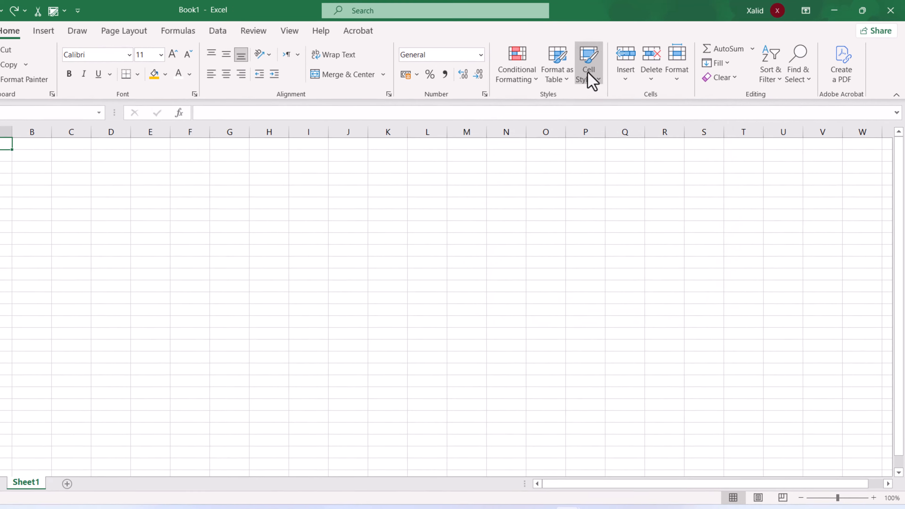
- Try the merged custom Style 1 on the range C2:H12 of the blank workbook and undo it
click(602, 68)
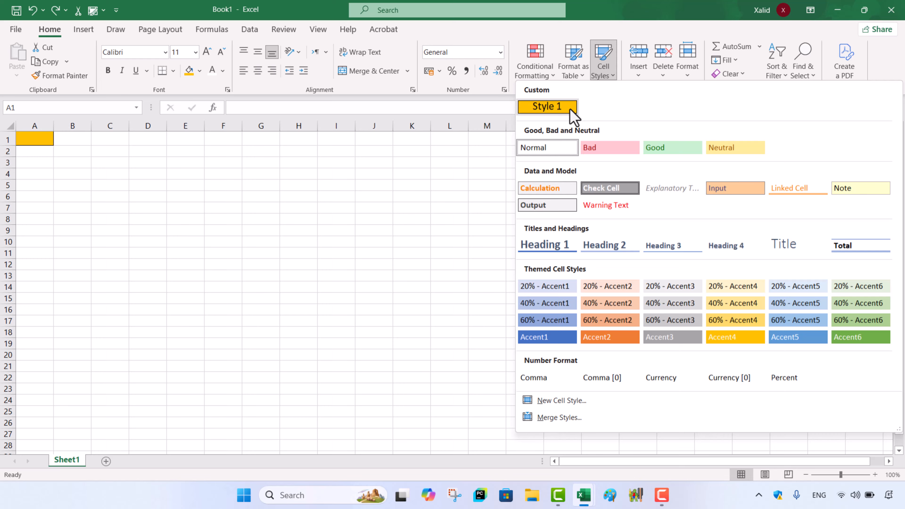
click(208, 188)
drag(103, 146, 311, 262)
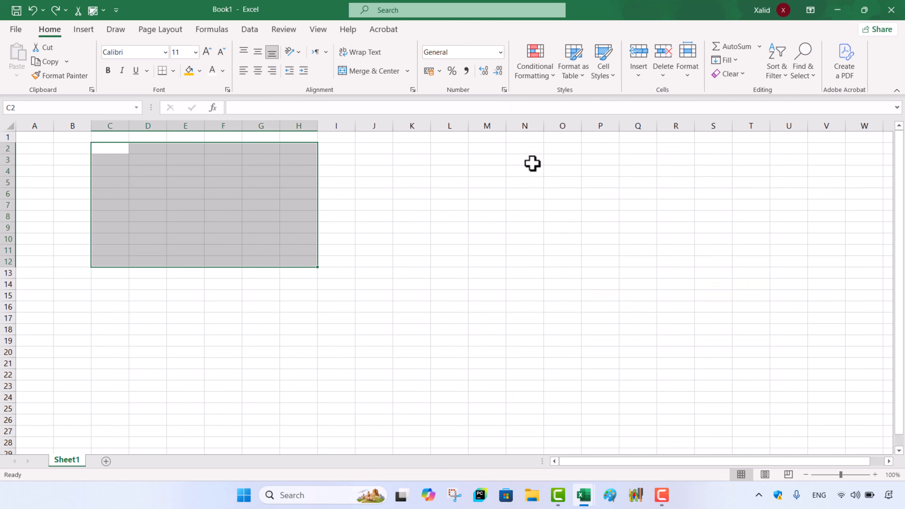
click(605, 68)
click(556, 107)
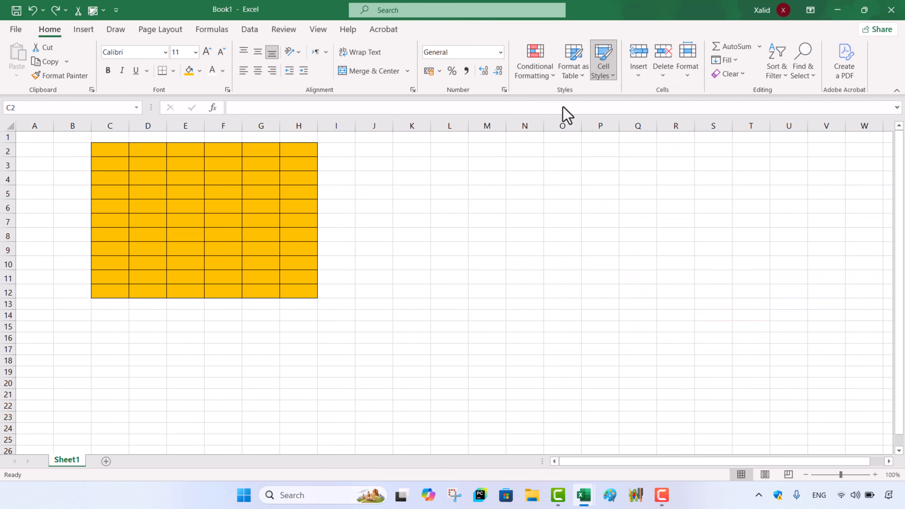
click(471, 295)
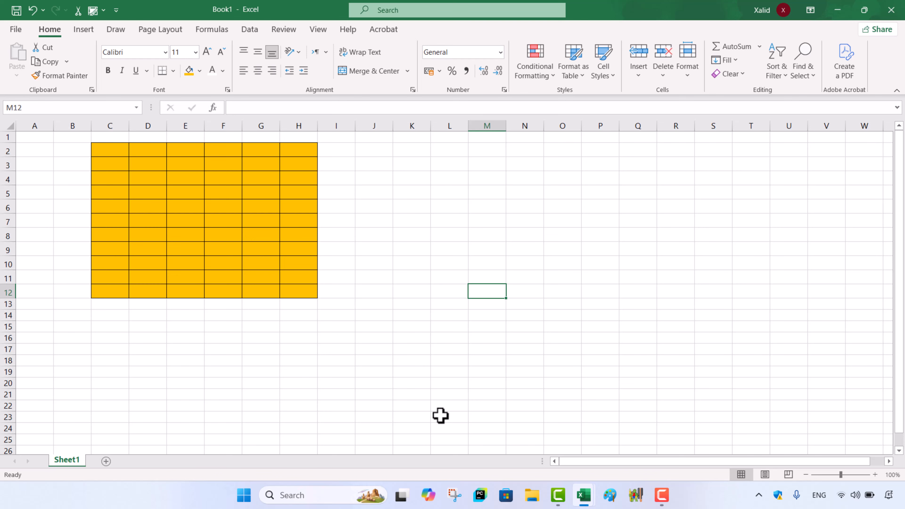
key(ctrl+z)
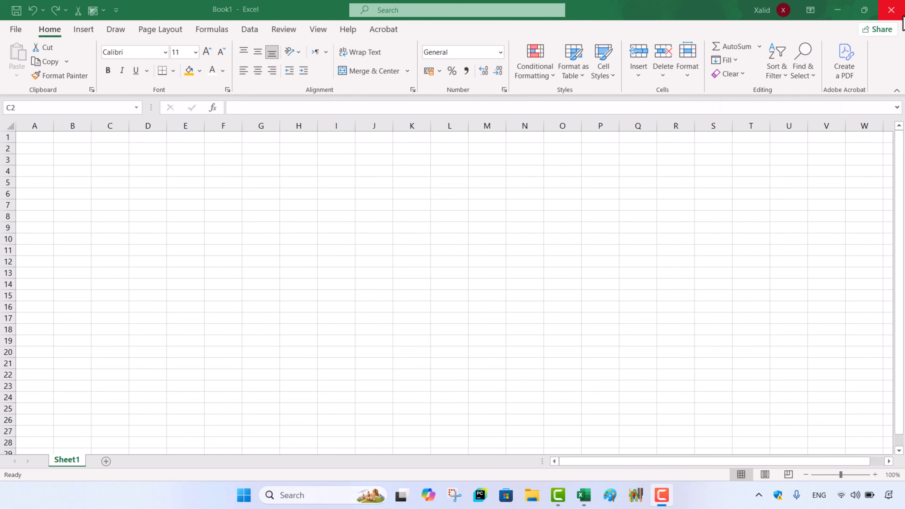
- Close the blank workbook without saving it and select cell F7 in ders2
click(890, 10)
click(503, 311)
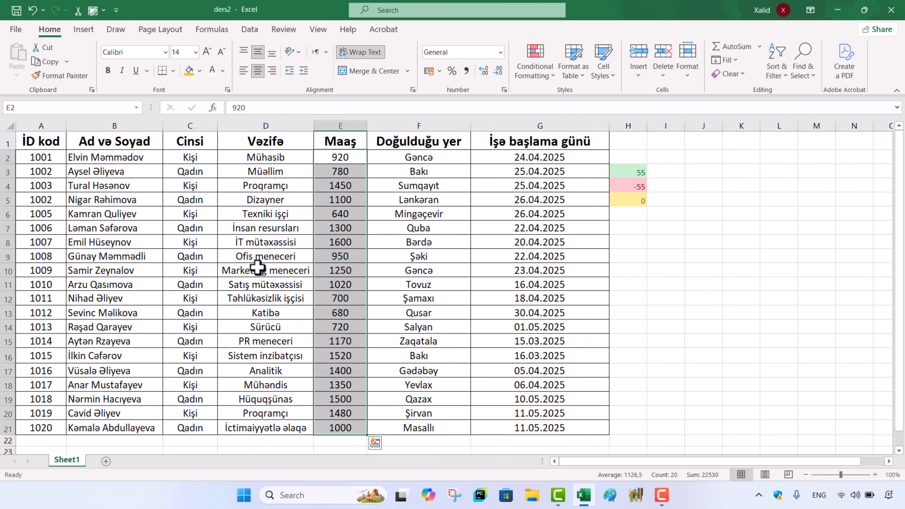
click(417, 228)
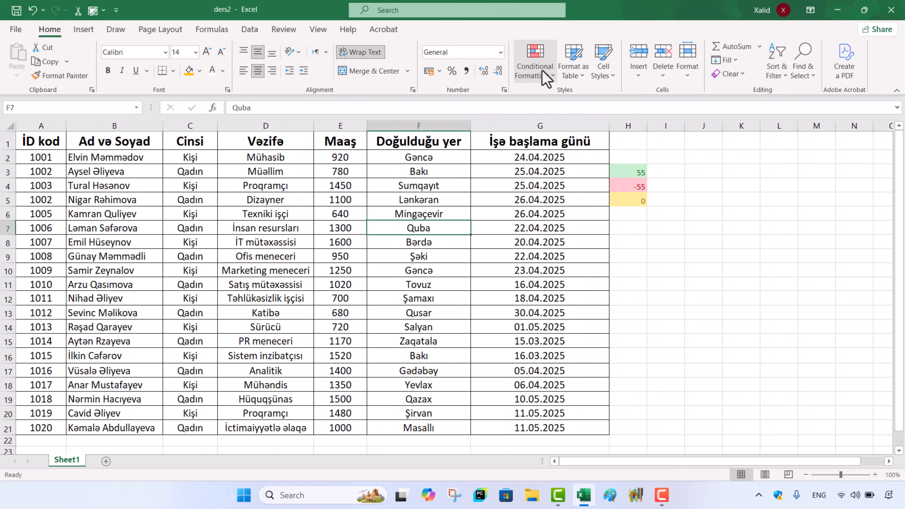
- Try the built-in Bad cell style on cell F7
click(601, 70)
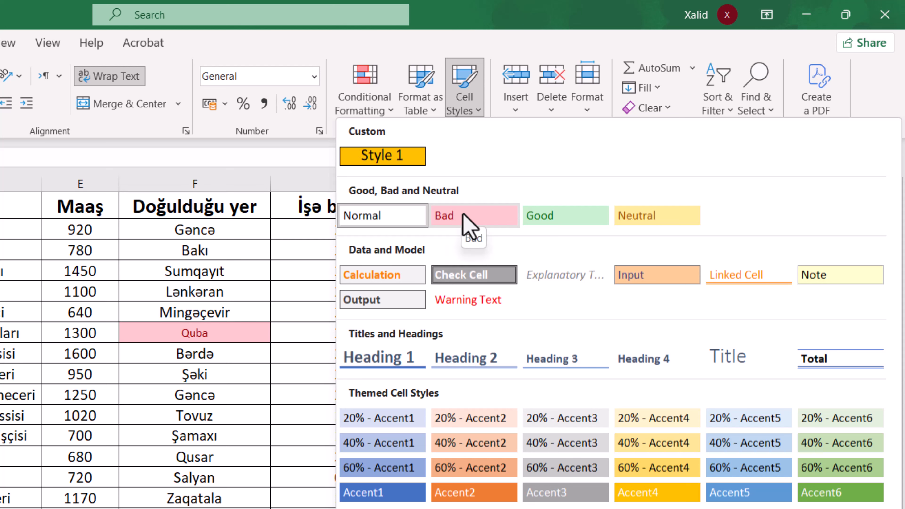
right_click(469, 225)
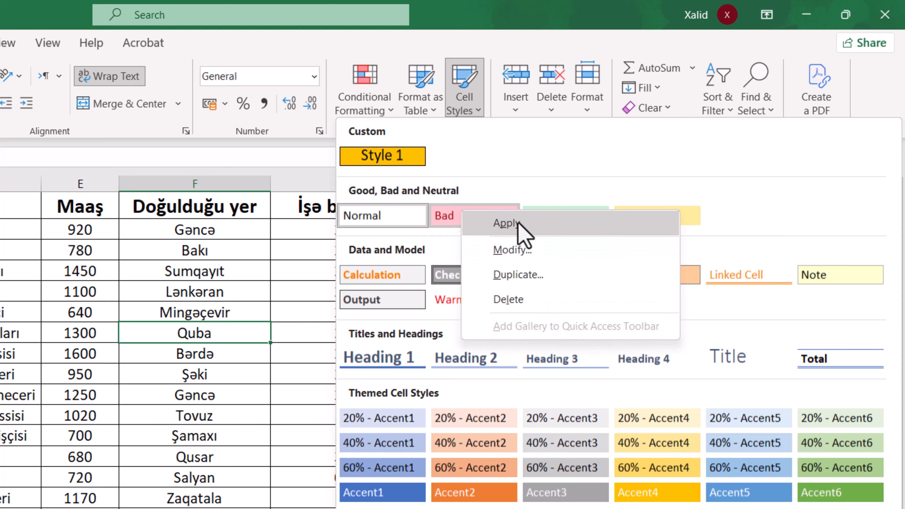
click(506, 223)
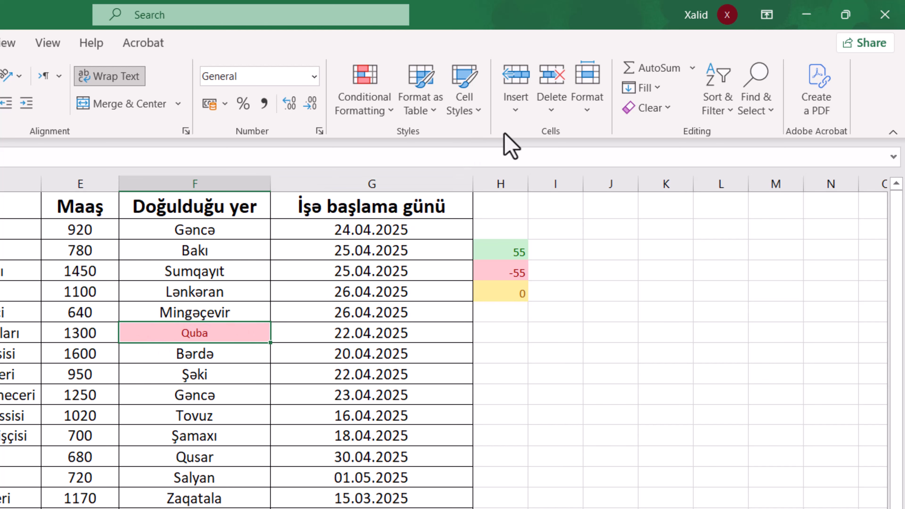
- Modify the built-in Bad cell style to use the standard green as its fill color
click(479, 89)
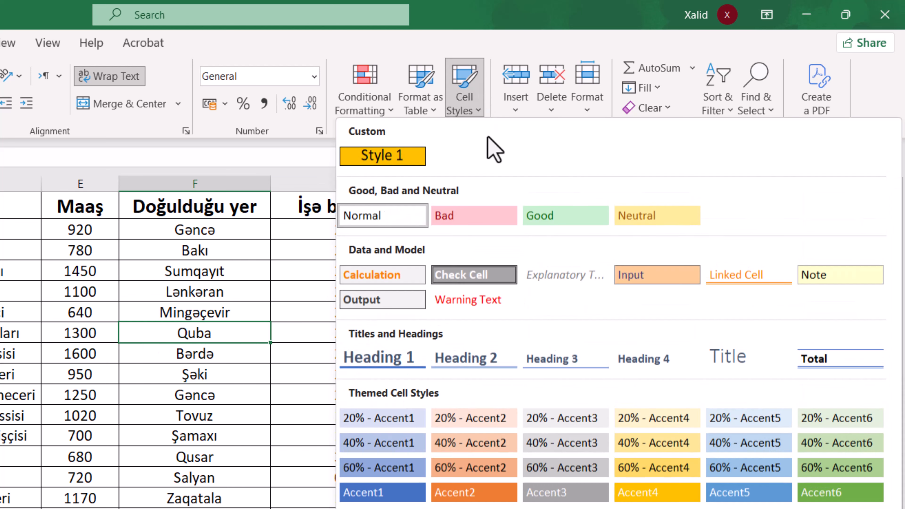
right_click(470, 224)
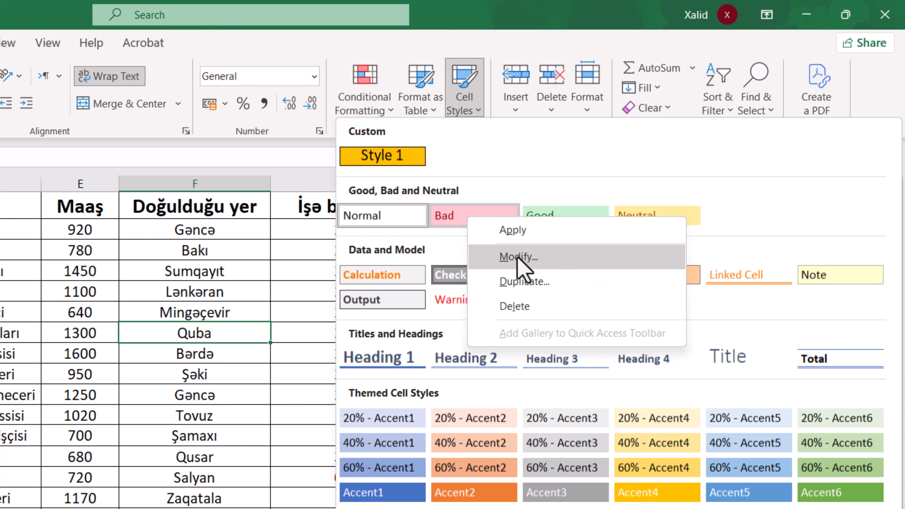
click(534, 259)
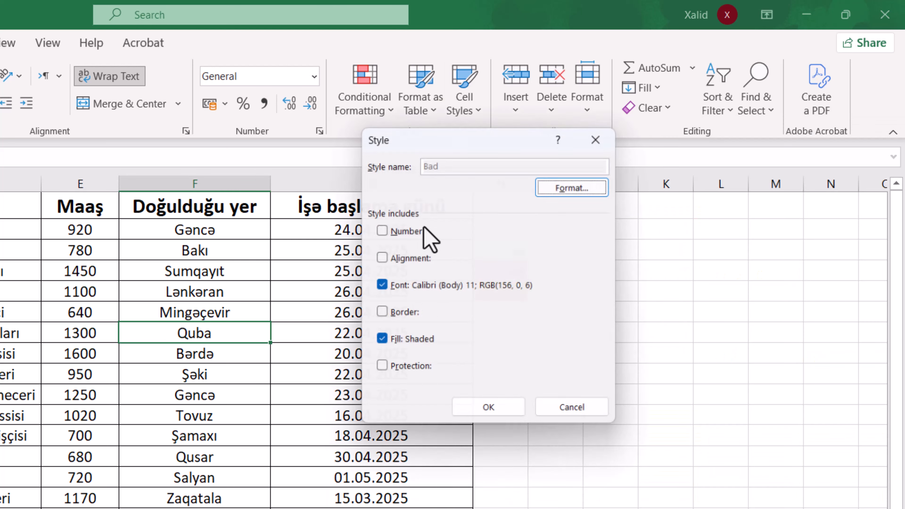
drag(461, 135, 504, 147)
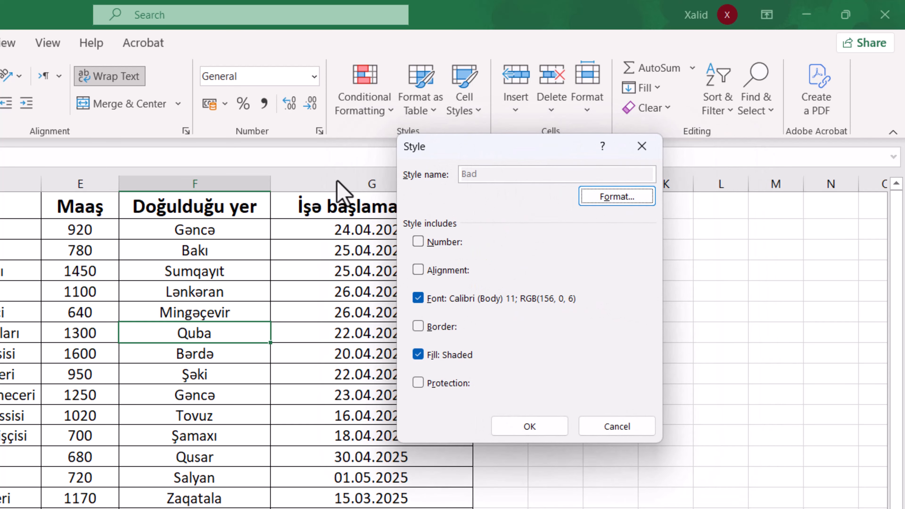
click(623, 198)
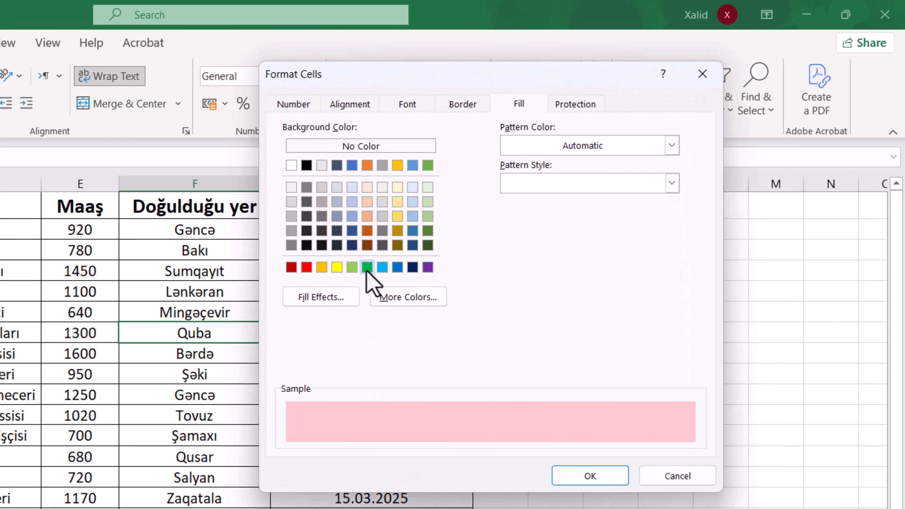
click(367, 268)
click(594, 479)
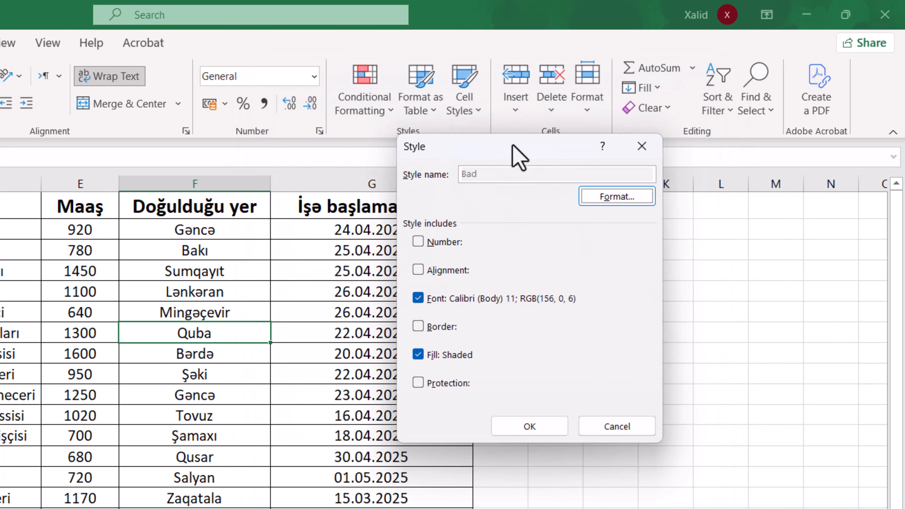
click(552, 430)
- Duplicate the Bad cell style as Bad 2 and give the copy a yellow fill
click(464, 101)
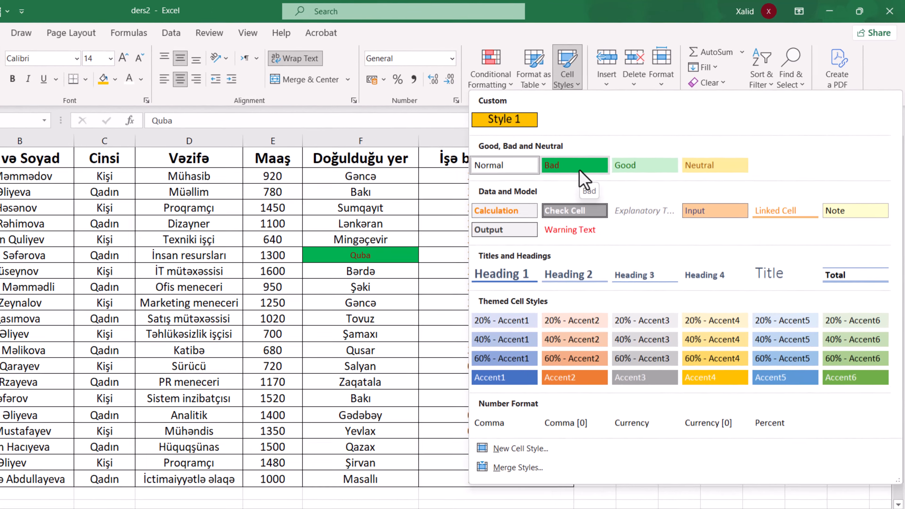
right_click(614, 152)
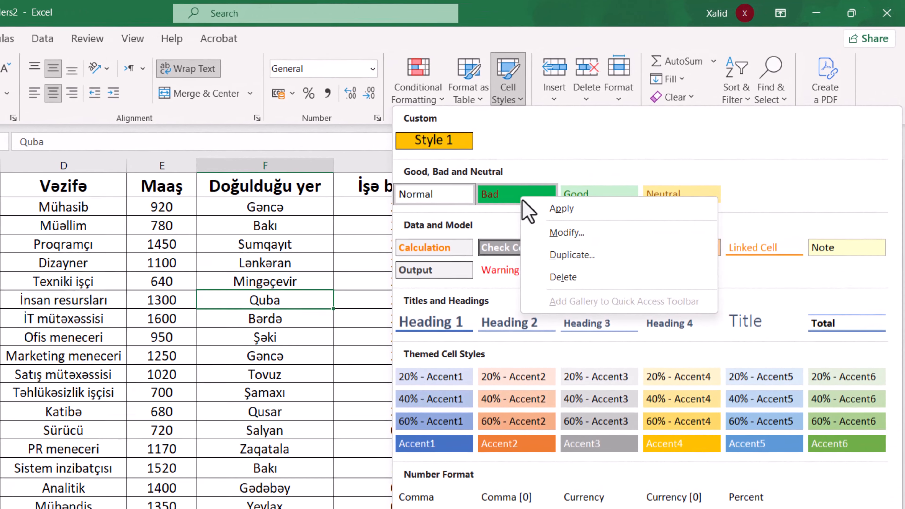
click(658, 194)
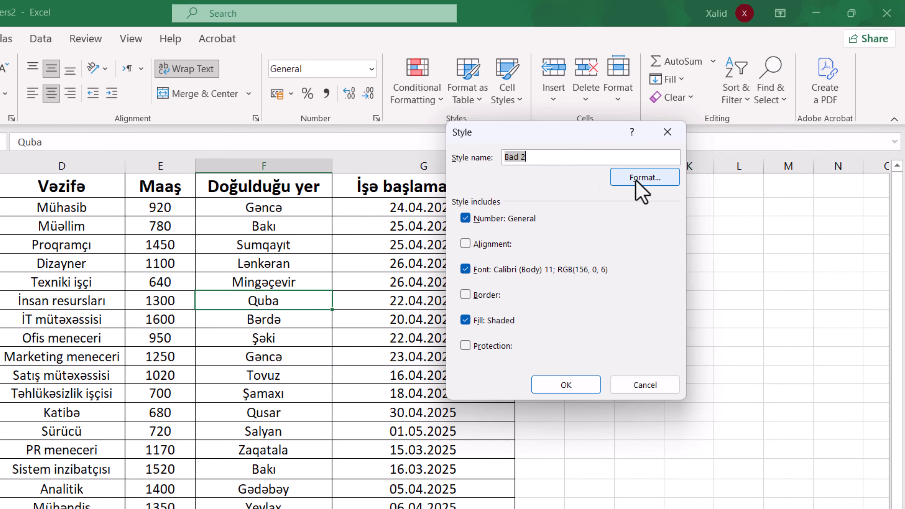
click(644, 178)
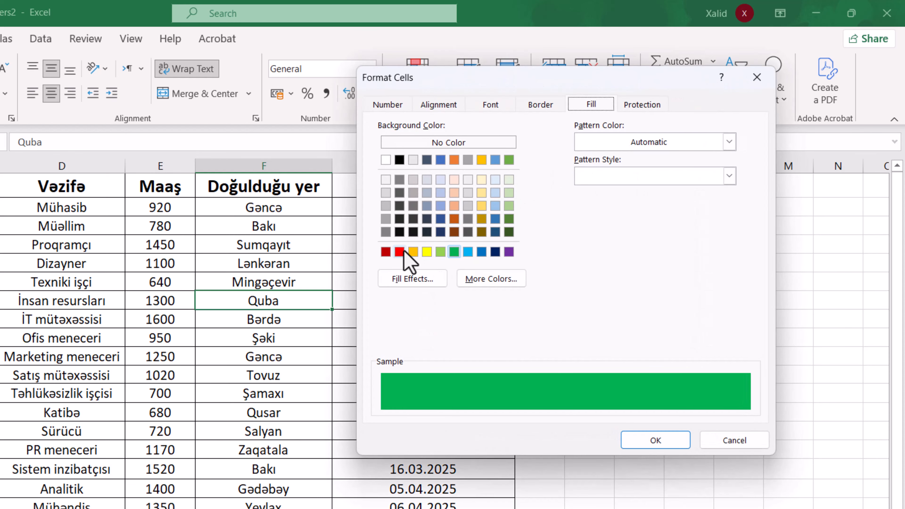
click(427, 251)
click(661, 442)
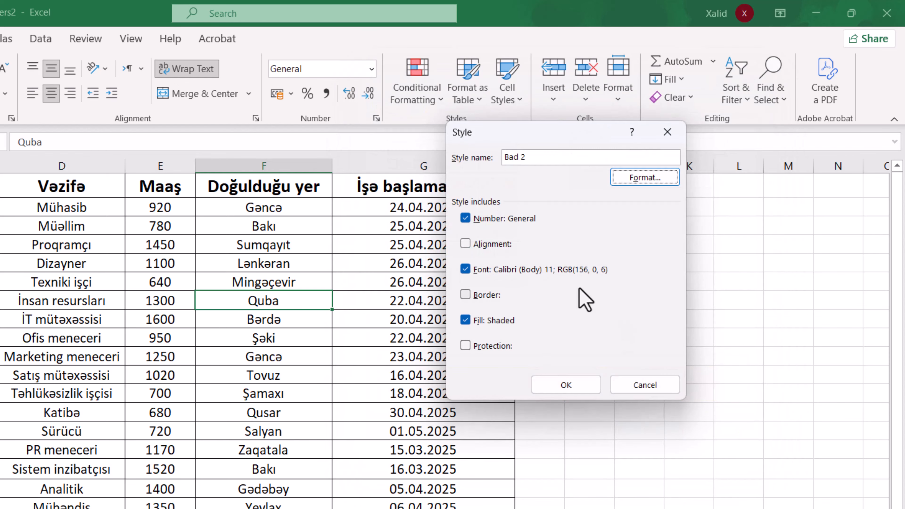
click(566, 386)
- Delete the built-in Bad cell style from the workbook and check the remaining cell styles
click(507, 82)
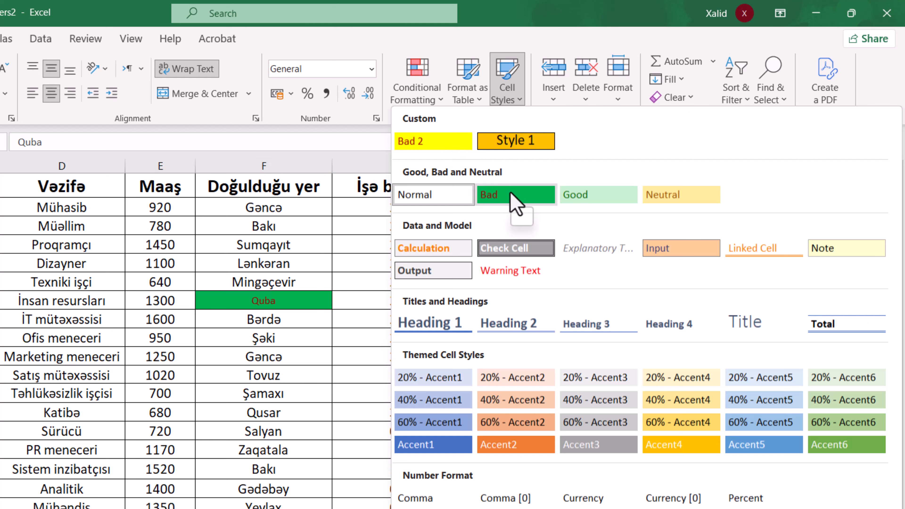
right_click(522, 198)
click(574, 270)
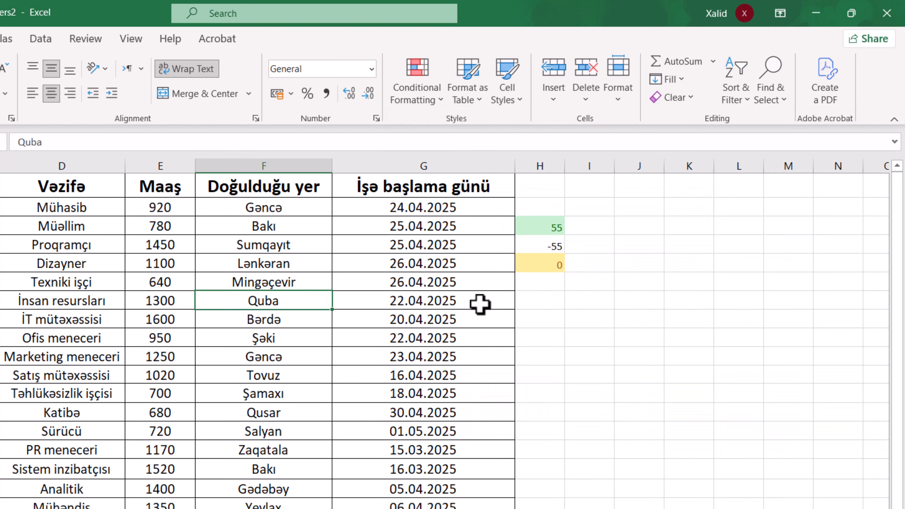
click(520, 100)
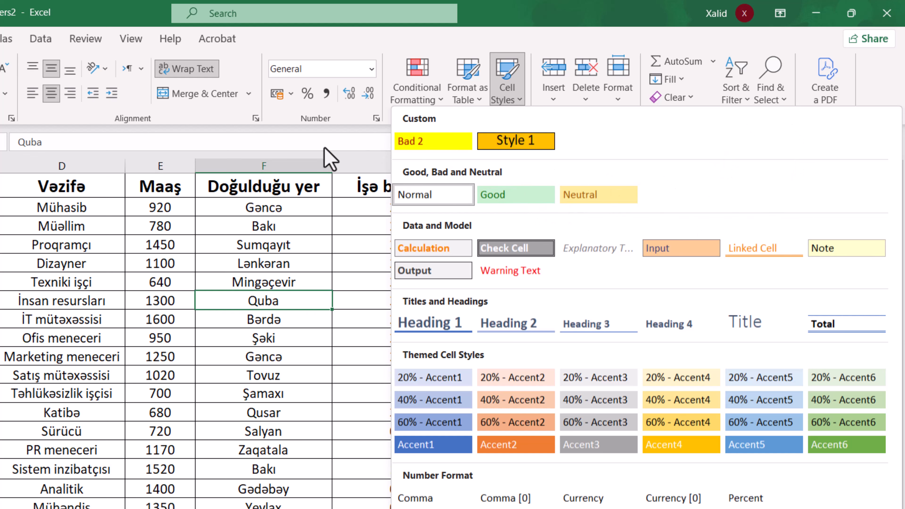
click(200, 245)
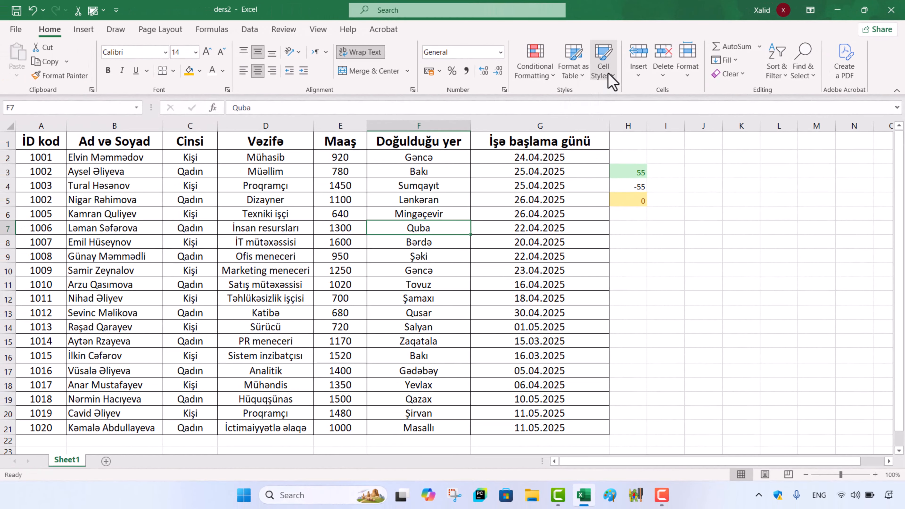
click(610, 81)
click(414, 205)
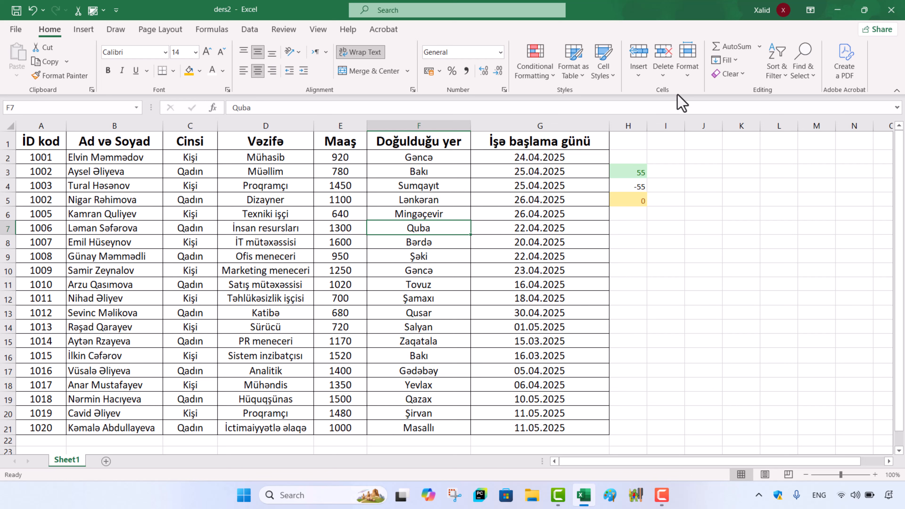
click(641, 71)
click(663, 71)
click(667, 71)
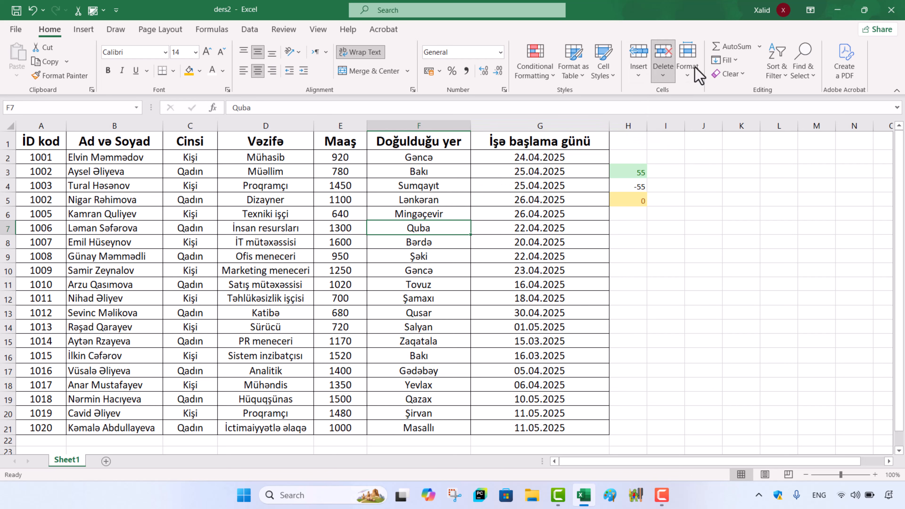
click(694, 68)
click(644, 201)
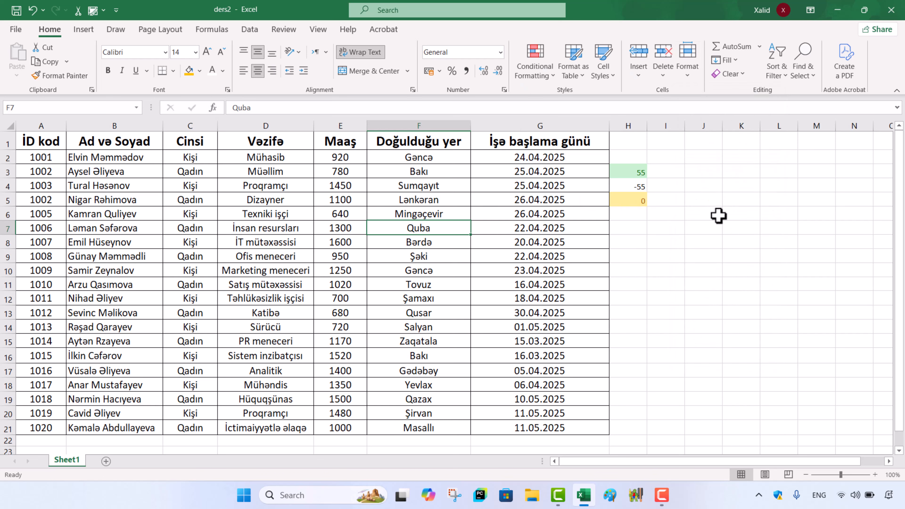